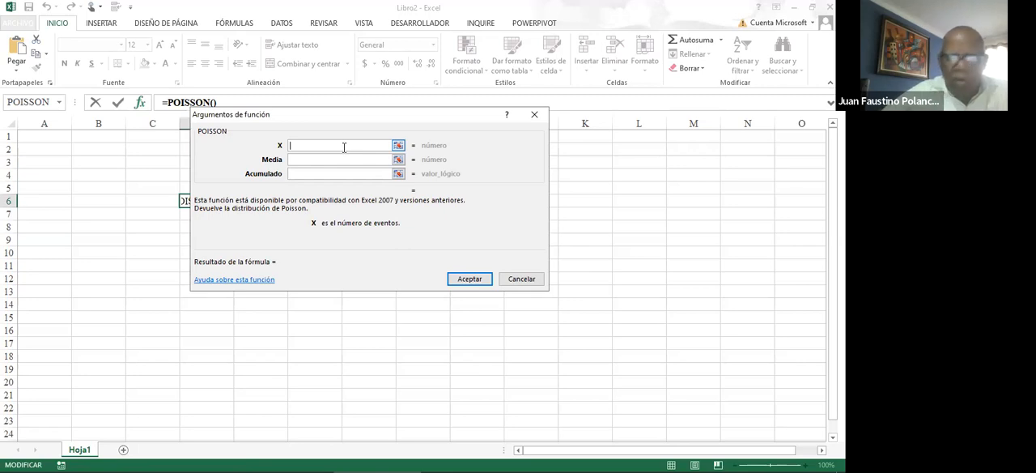
pyautogui.write('2')
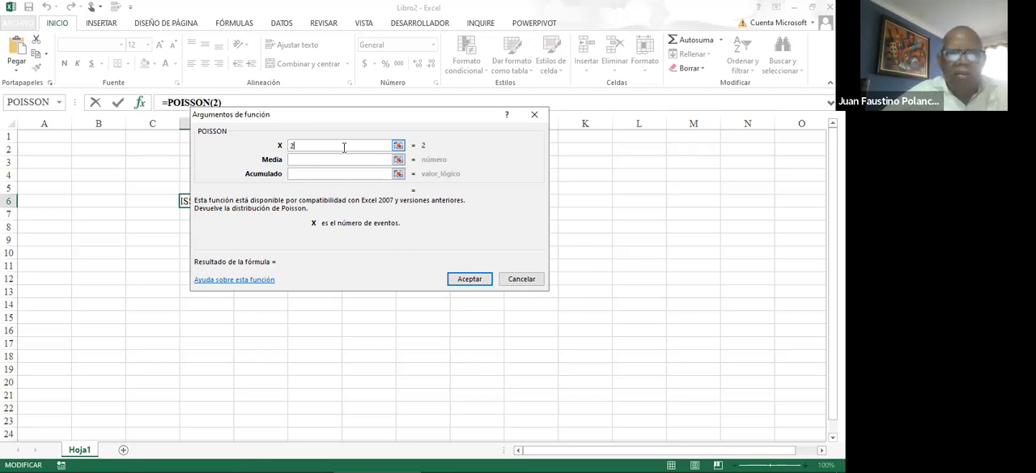
pyautogui.click(332, 159)
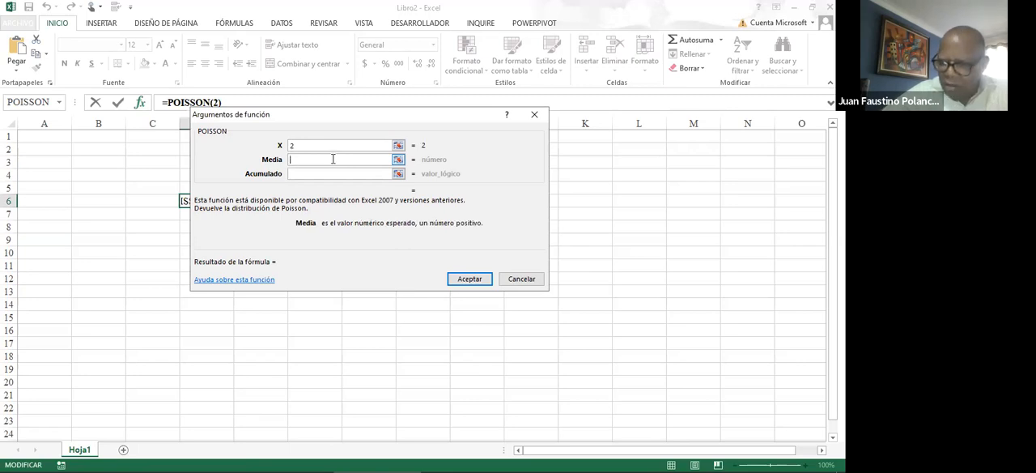
pyautogui.write('3.2')
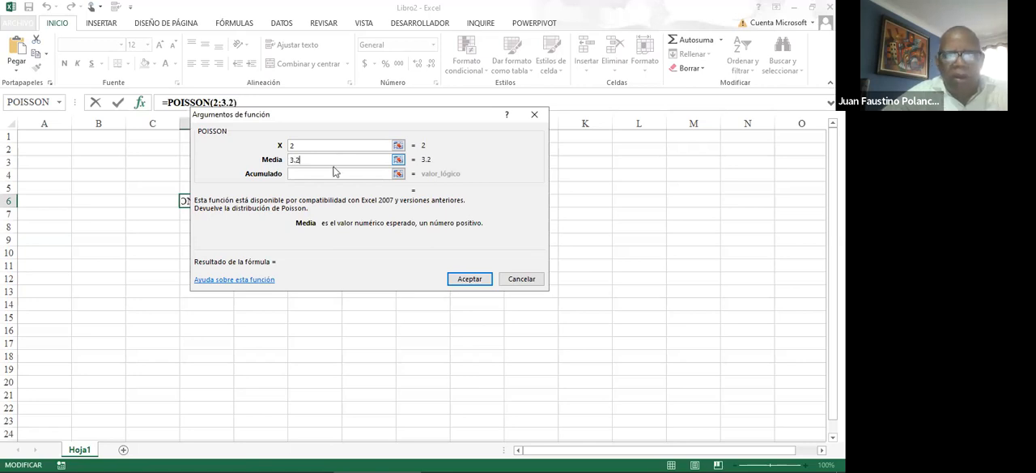
pyautogui.click(332, 174)
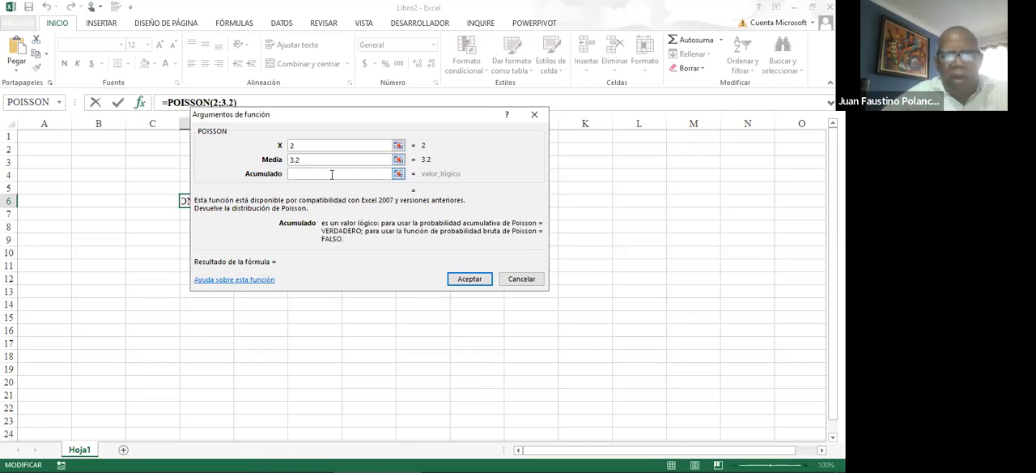
pyautogui.click(466, 282)
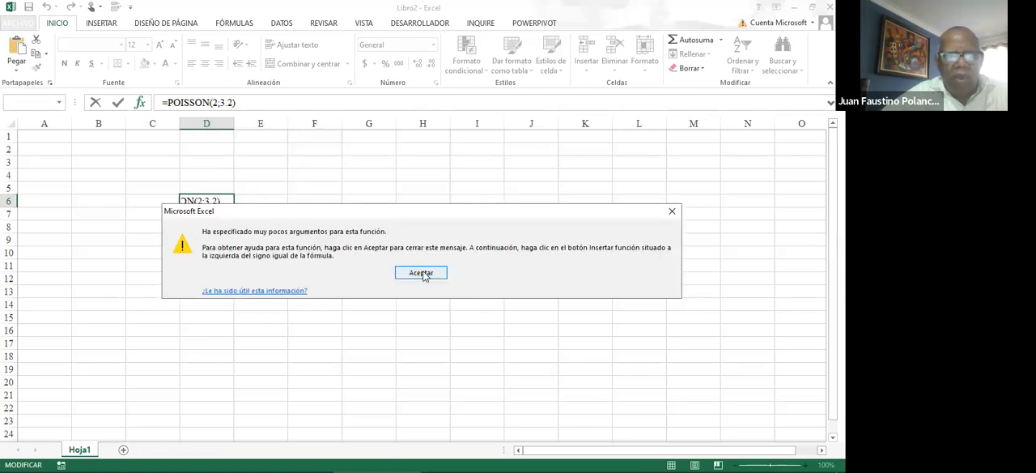
pyautogui.click(422, 273)
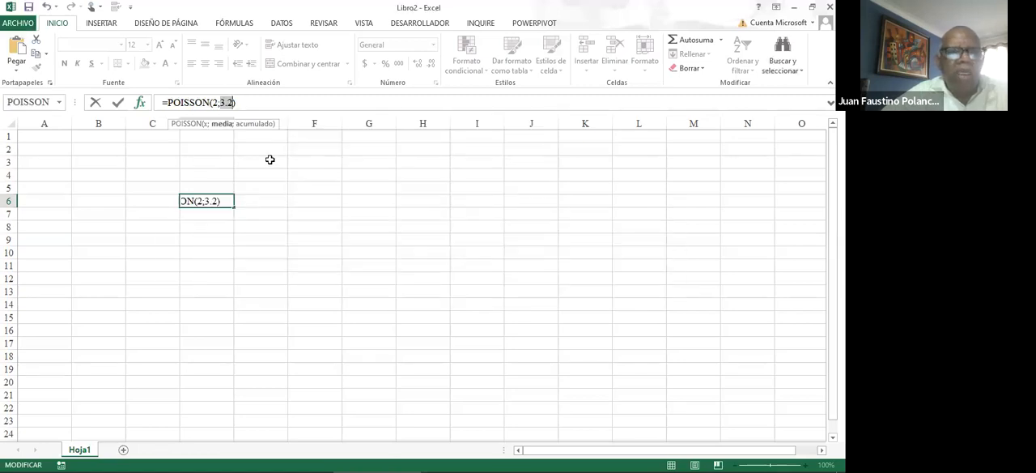
pyautogui.click(230, 102)
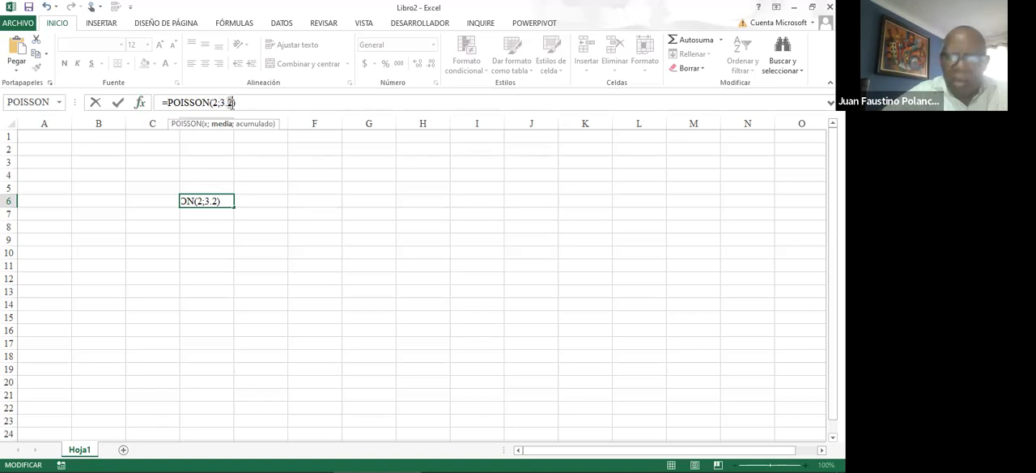
pyautogui.write('3')
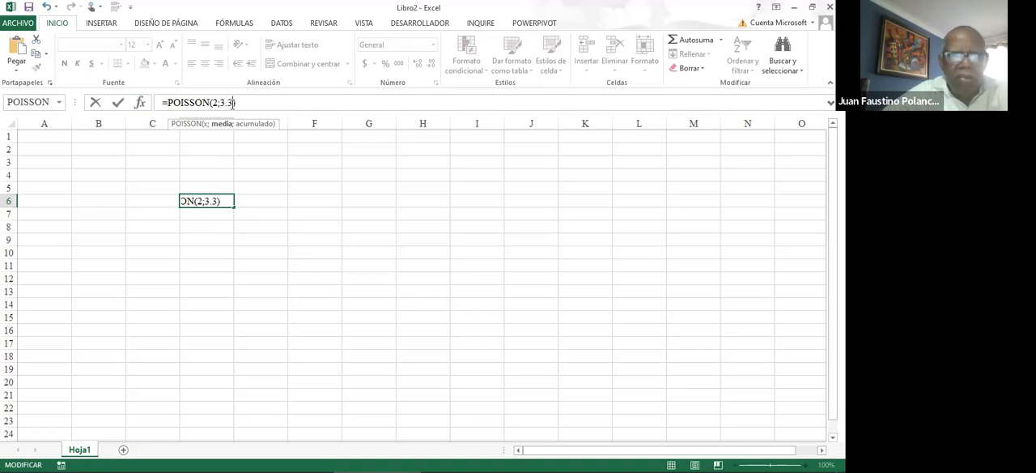
pyautogui.press('Return')
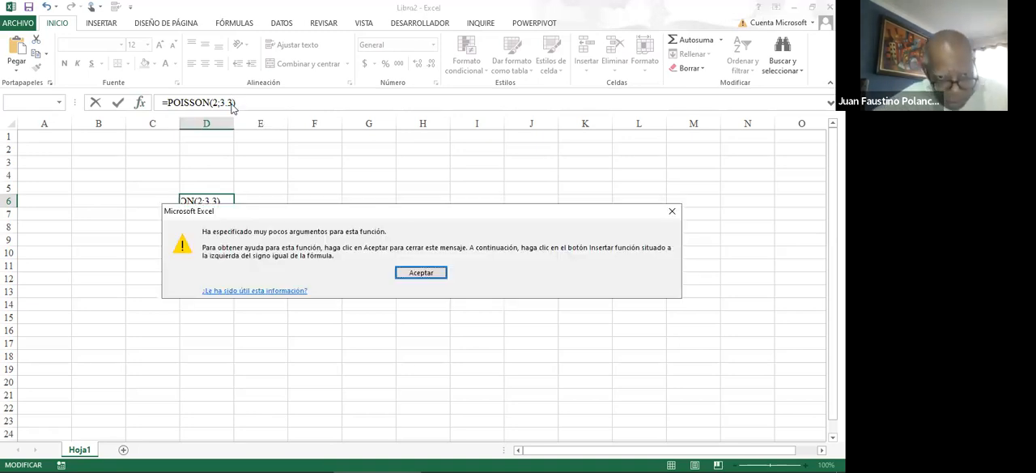
pyautogui.press('Escape')
pyautogui.press('Escape')
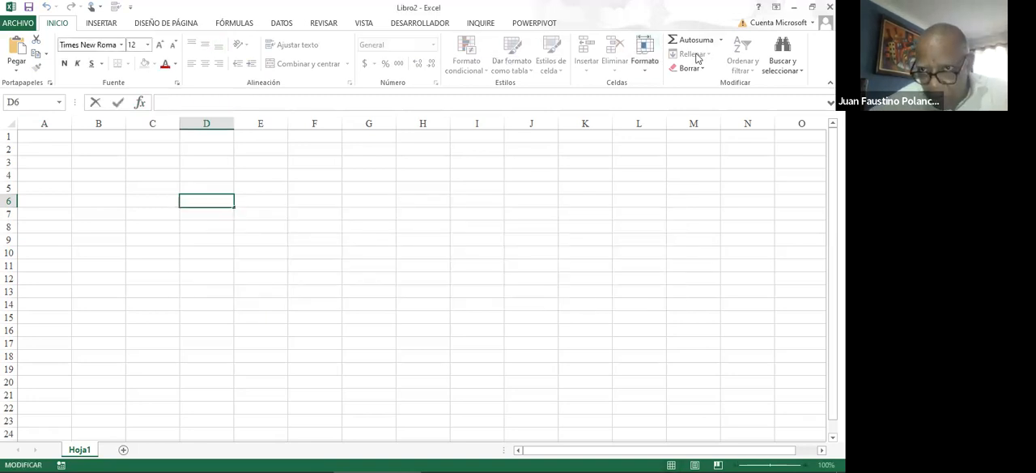
# Insert the POISSON.DIST function into cell D6 from the full list of functions
pyautogui.click(720, 40)
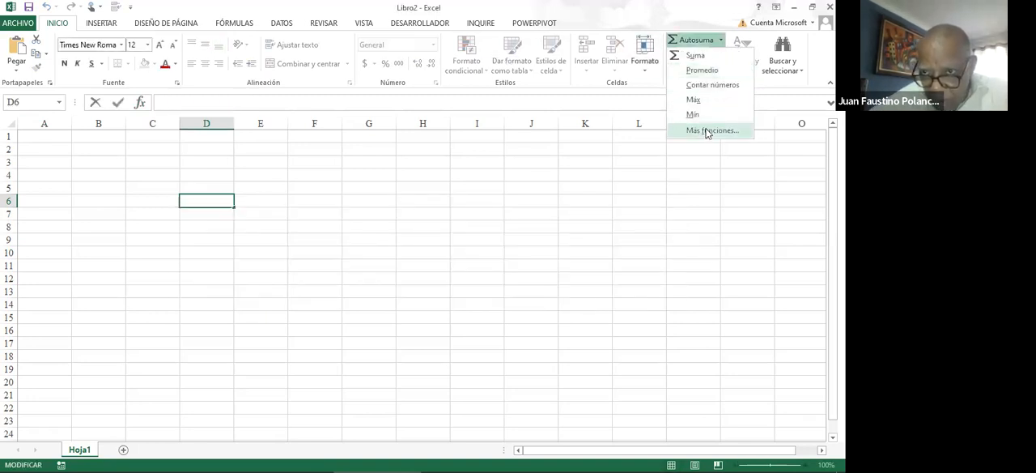
pyautogui.click(706, 131)
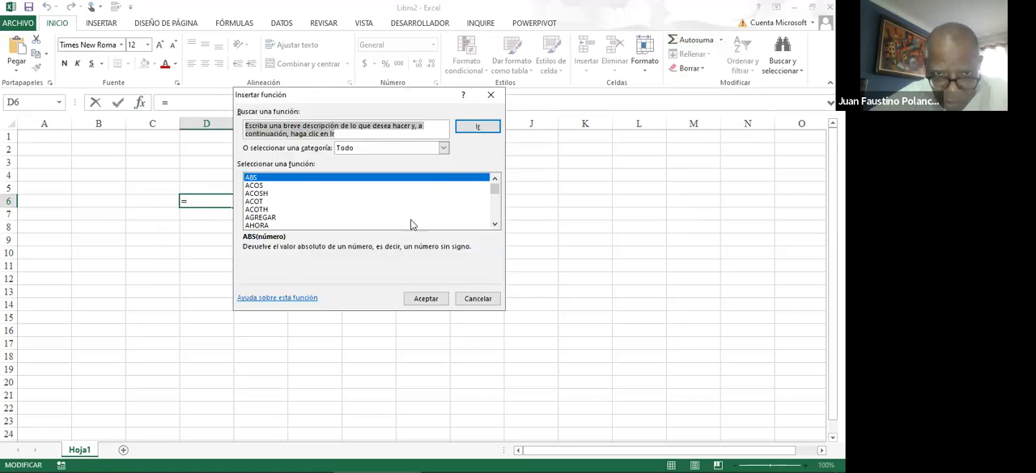
pyautogui.click(410, 217)
pyautogui.press('o')
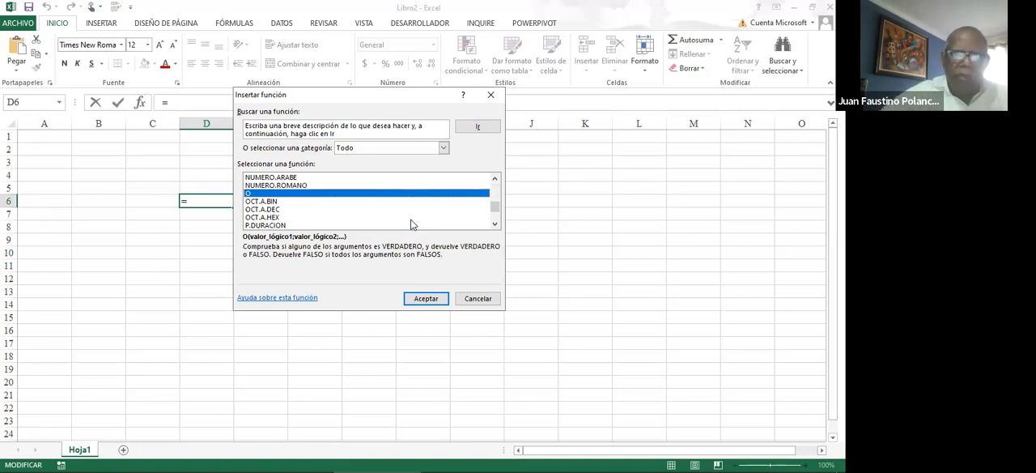
pyautogui.click(408, 219)
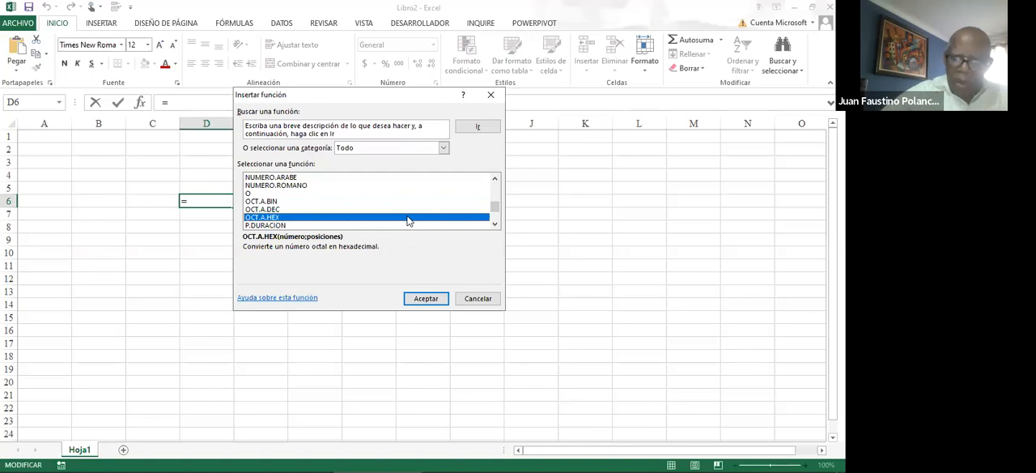
pyautogui.press('p')
pyautogui.press('o')
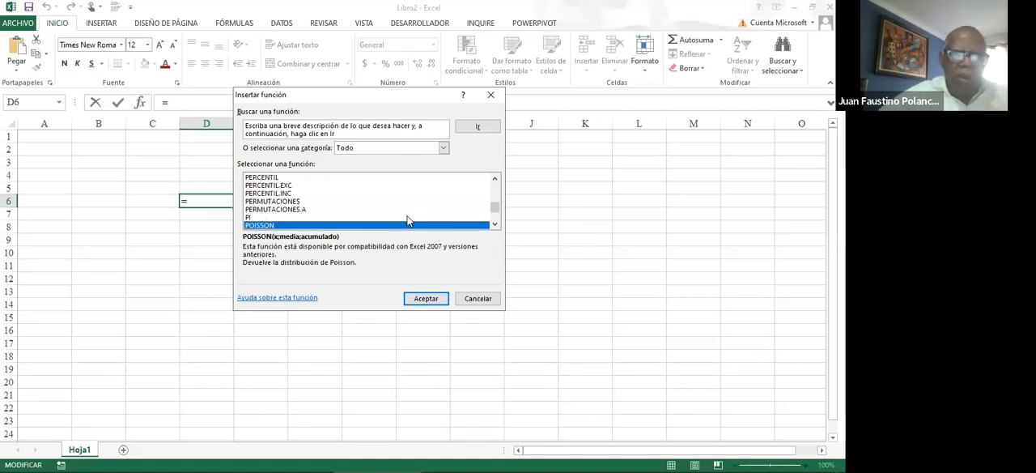
pyautogui.click(494, 224)
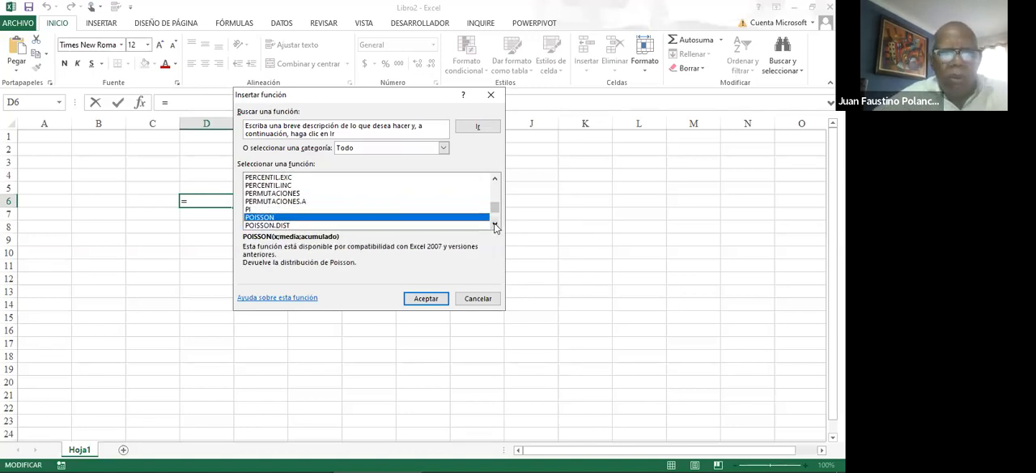
pyautogui.click(495, 224)
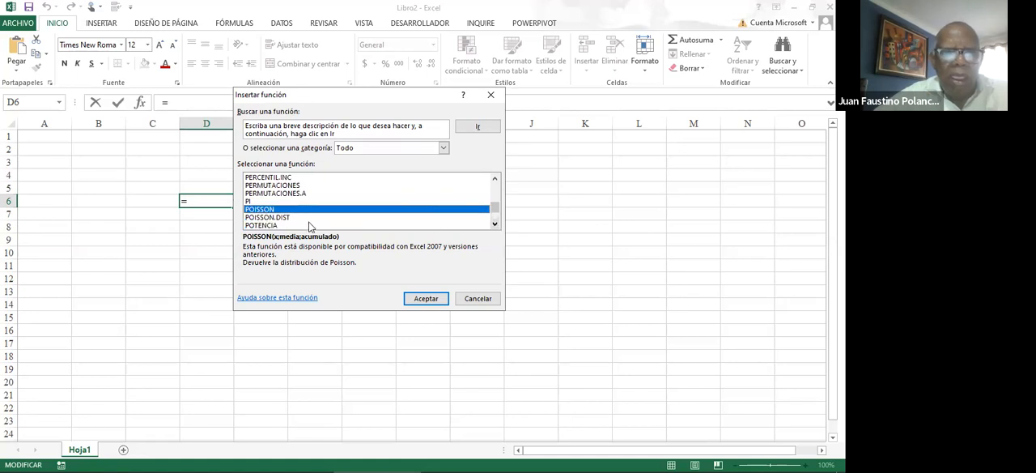
pyautogui.click(283, 219)
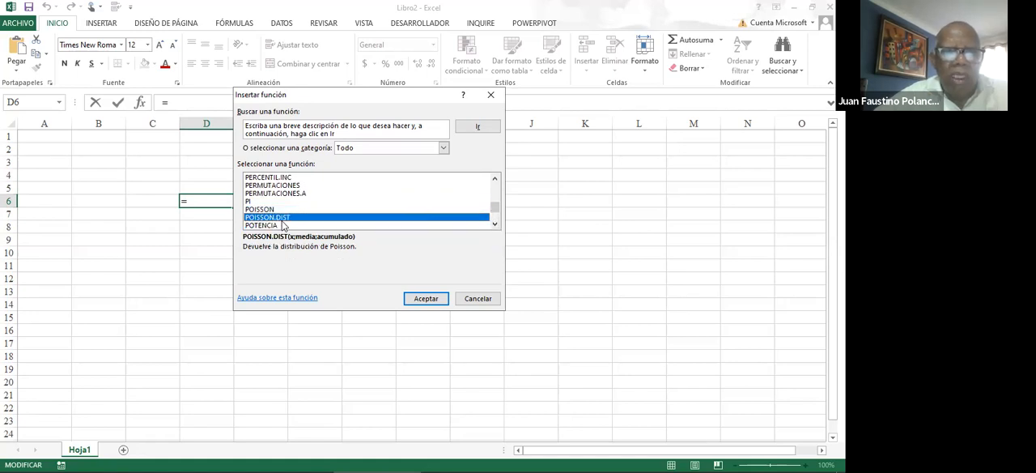
pyautogui.click(426, 299)
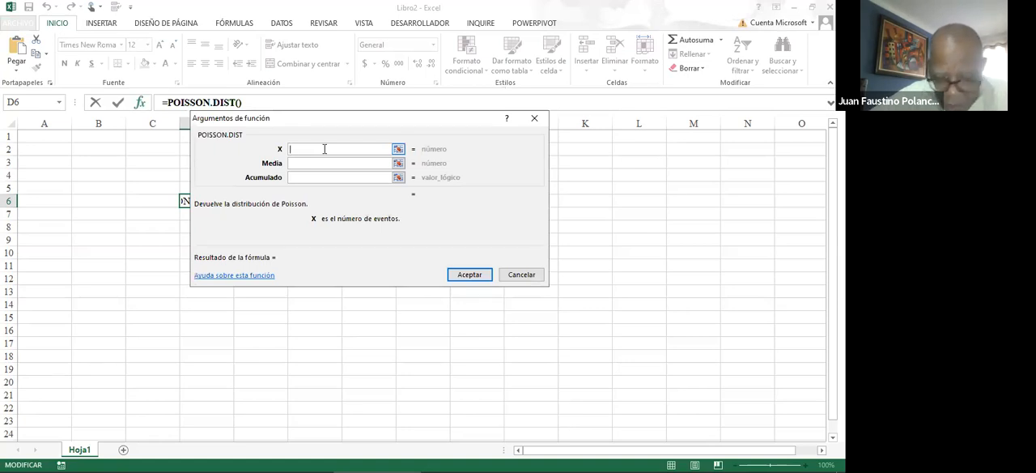
# Complete the POISSON.DIST function in D6 with X 16, Media 5.45 and Acumulado 8
pyautogui.write('16')
pyautogui.click(320, 161)
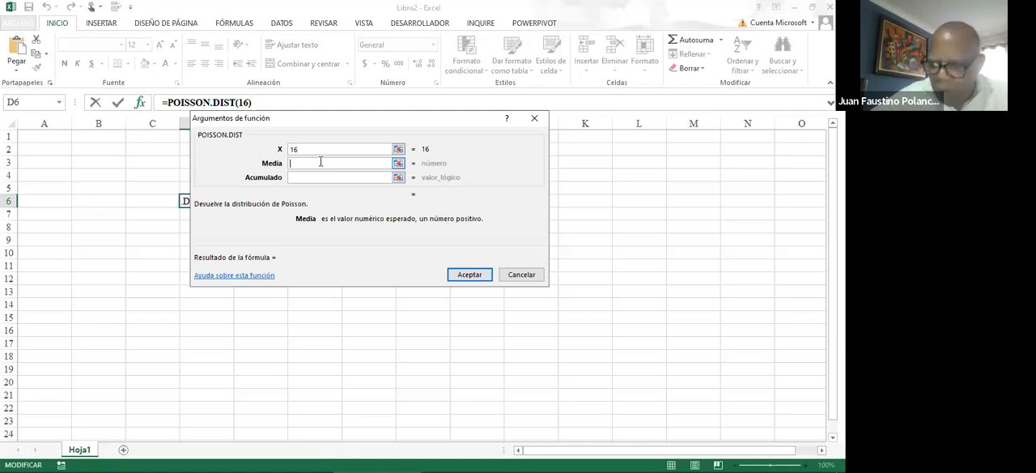
pyautogui.write('5.4')
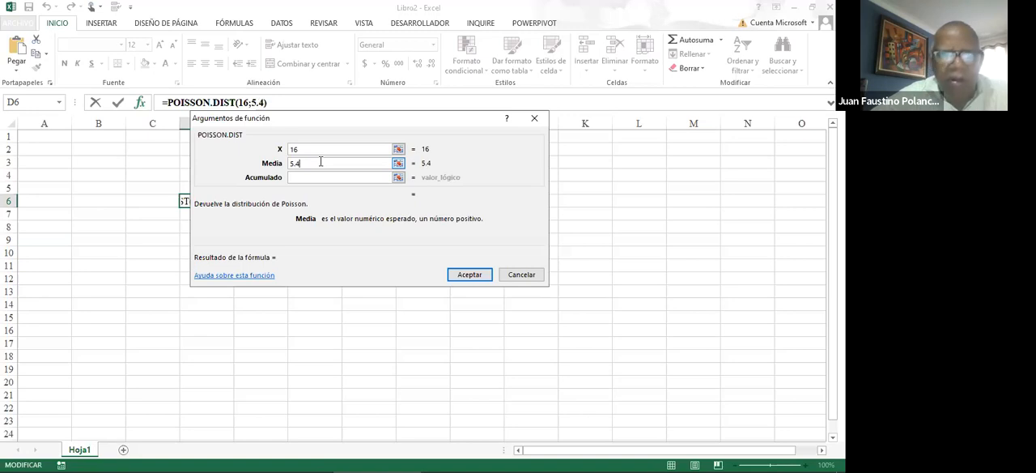
pyautogui.write('5')
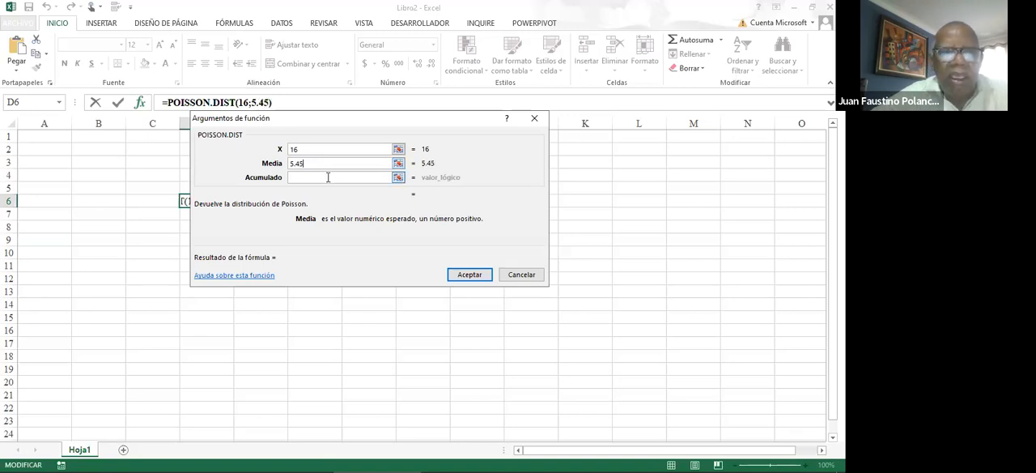
pyautogui.click(327, 177)
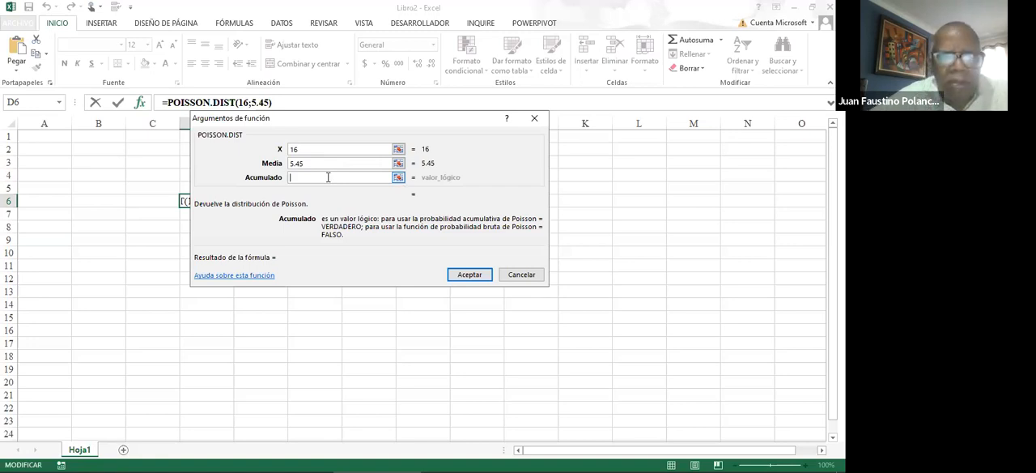
pyautogui.write('8')
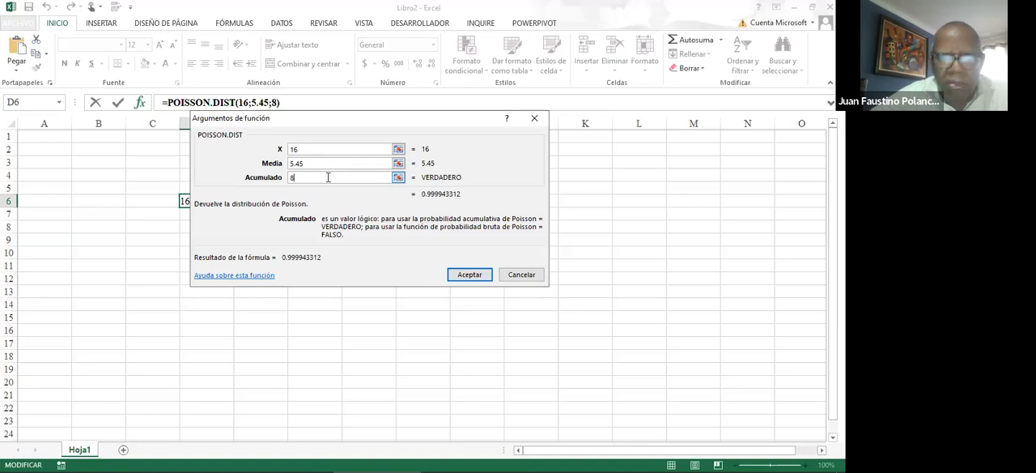
pyautogui.click(469, 275)
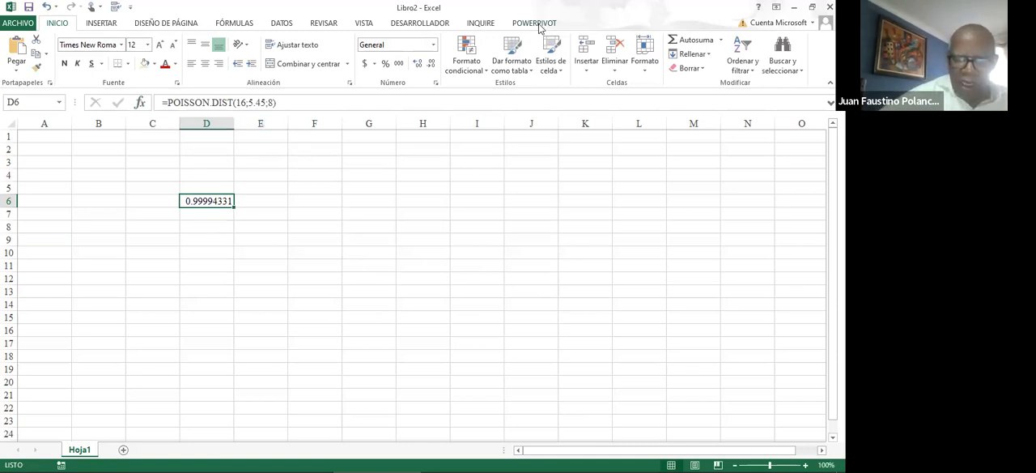
# Handwrite the annotations n=16, λ=5.45 and X=8 one below the other over columns F to H
pyautogui.click(324, 160)
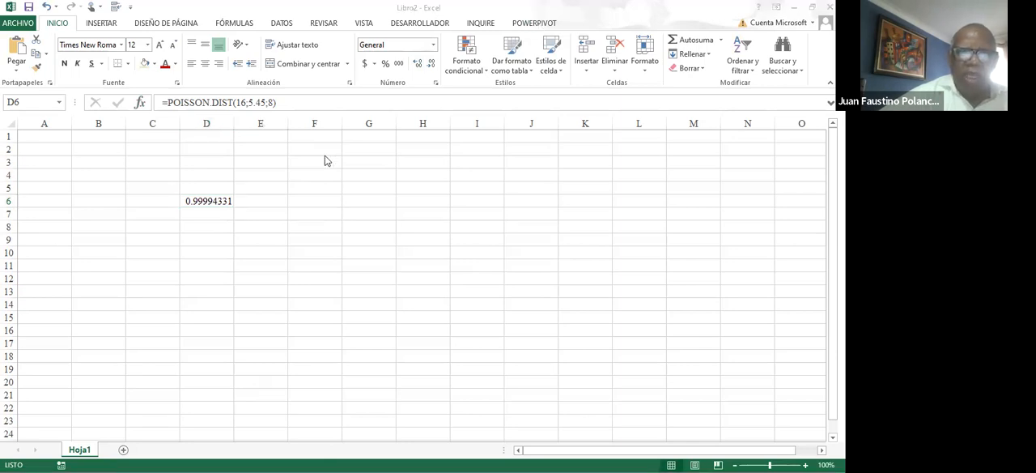
pyautogui.moveTo(320, 151); pyautogui.dragTo(344, 180)
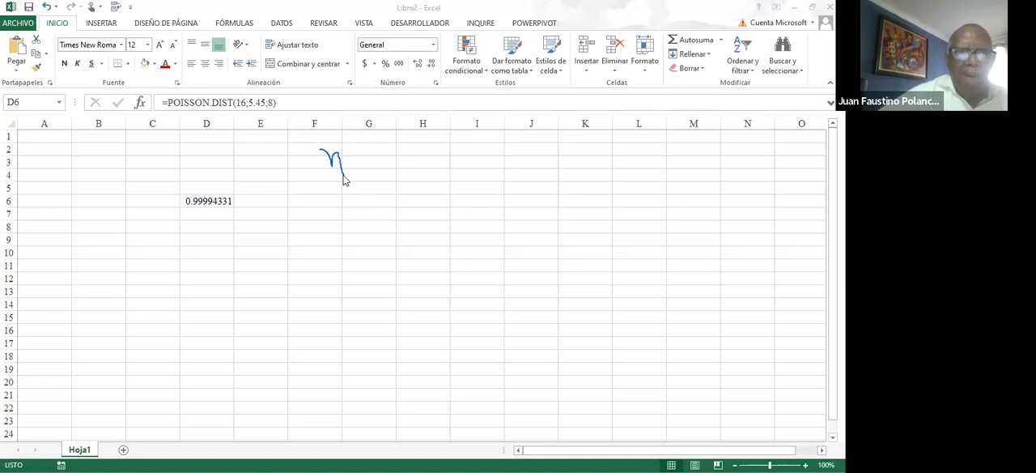
pyautogui.moveTo(347, 166)
pyautogui.mouseDown()
pyautogui.moveTo(364, 160)
pyautogui.moveTo(370, 175)
pyautogui.moveTo(387, 171)
pyautogui.mouseUp()
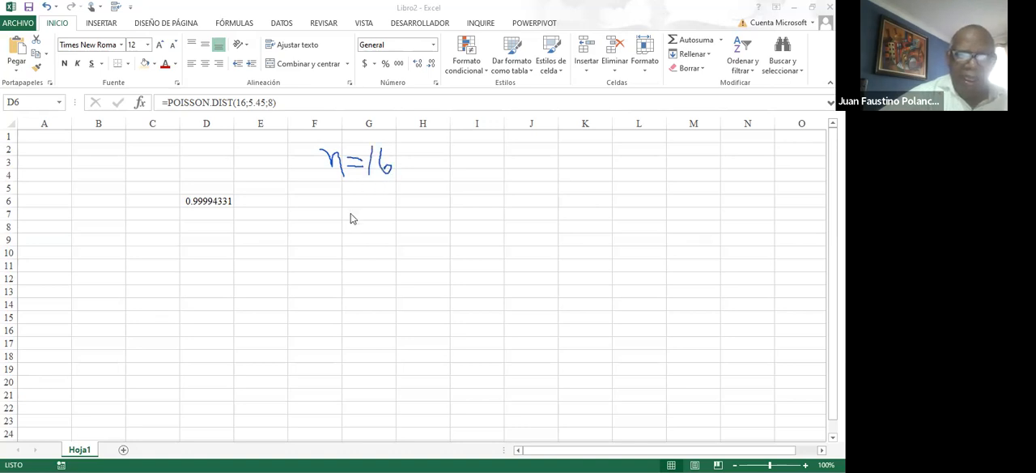
pyautogui.moveTo(338, 198); pyautogui.dragTo(325, 227)
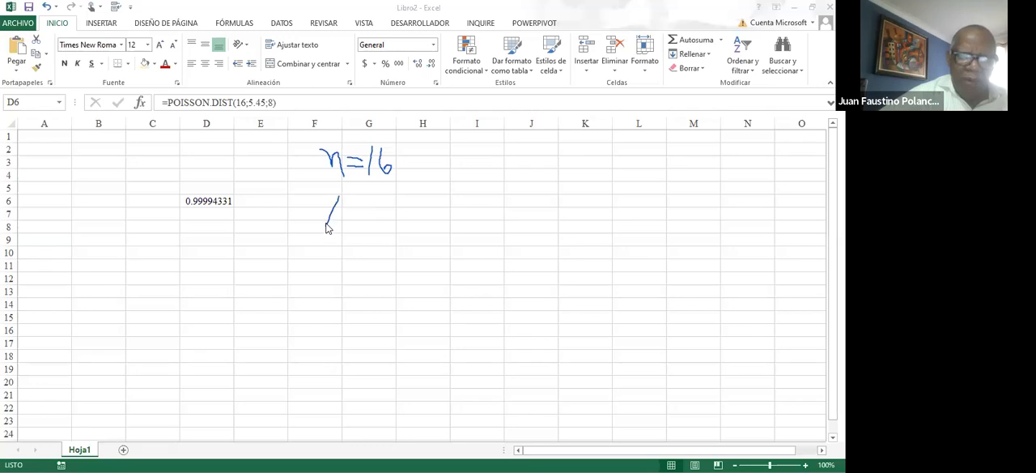
pyautogui.moveTo(336, 189)
pyautogui.mouseDown()
pyautogui.moveTo(354, 228)
pyautogui.moveTo(377, 200)
pyautogui.moveTo(391, 214)
pyautogui.moveTo(396, 195)
pyautogui.moveTo(402, 215)
pyautogui.moveTo(420, 211)
pyautogui.moveTo(412, 222)
pyautogui.moveTo(421, 207)
pyautogui.moveTo(433, 217)
pyautogui.moveTo(439, 194)
pyautogui.mouseUp()
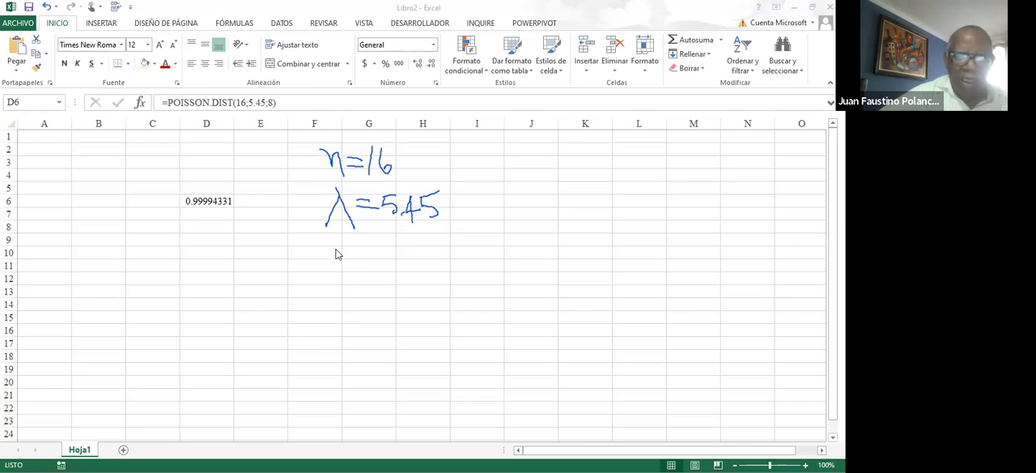
pyautogui.moveTo(337, 249); pyautogui.dragTo(357, 276)
pyautogui.moveTo(348, 248)
pyautogui.mouseDown()
pyautogui.moveTo(337, 284)
pyautogui.moveTo(382, 259)
pyautogui.mouseUp()
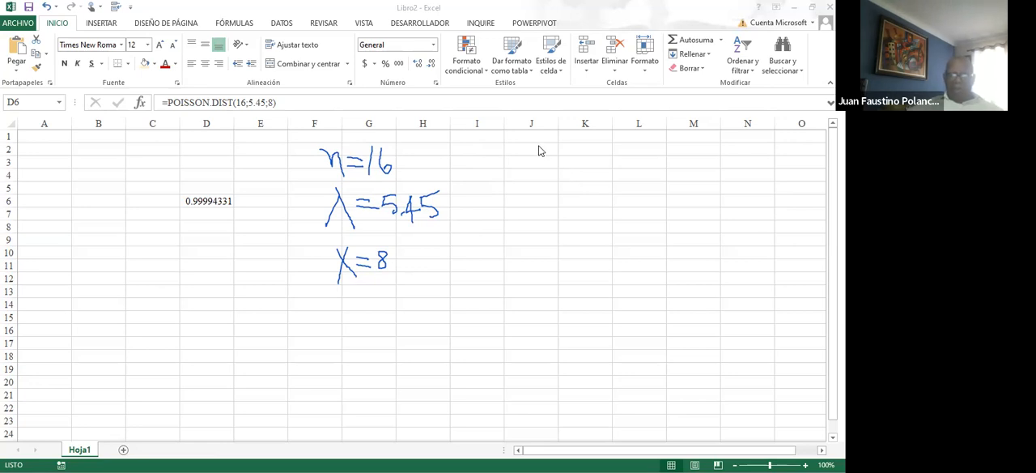
# Handwrite p=, n and the formula λ=np one below the other over columns J to L
pyautogui.moveTo(539, 147); pyautogui.dragTo(541, 164)
pyautogui.moveTo(563, 156); pyautogui.dragTo(575, 157)
pyautogui.moveTo(532, 191); pyautogui.dragTo(566, 196)
pyautogui.moveTo(553, 222); pyautogui.dragTo(543, 256)
pyautogui.moveTo(548, 212)
pyautogui.mouseDown()
pyautogui.moveTo(566, 254)
pyautogui.moveTo(591, 221)
pyautogui.moveTo(600, 235)
pyautogui.moveTo(613, 218)
pyautogui.moveTo(626, 242)
pyautogui.moveTo(636, 220)
pyautogui.moveTo(628, 235)
pyautogui.mouseUp()
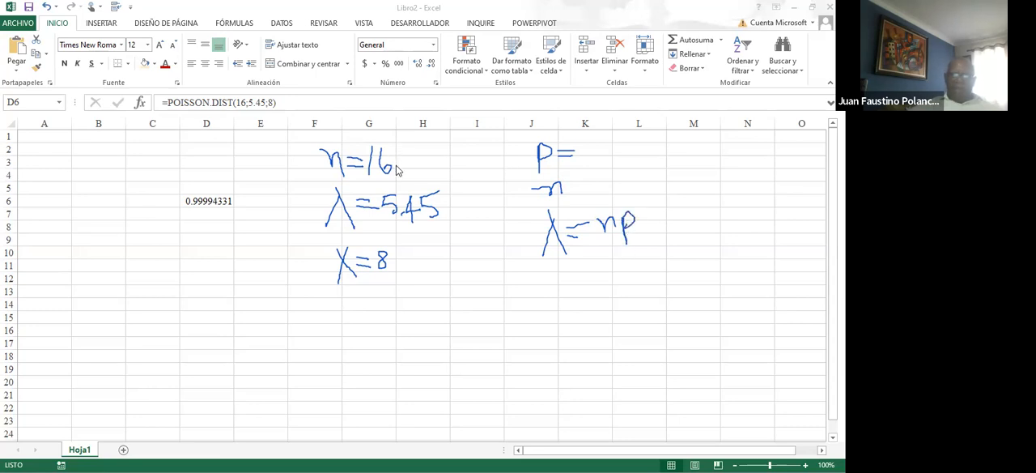
# Mark up the notes with a tick beside n=16, a stroke below D6, a line linking λ=5.45 to λ=np, and a bolder n under p=
pyautogui.moveTo(398, 162); pyautogui.dragTo(421, 151)
pyautogui.moveTo(213, 214); pyautogui.dragTo(212, 239)
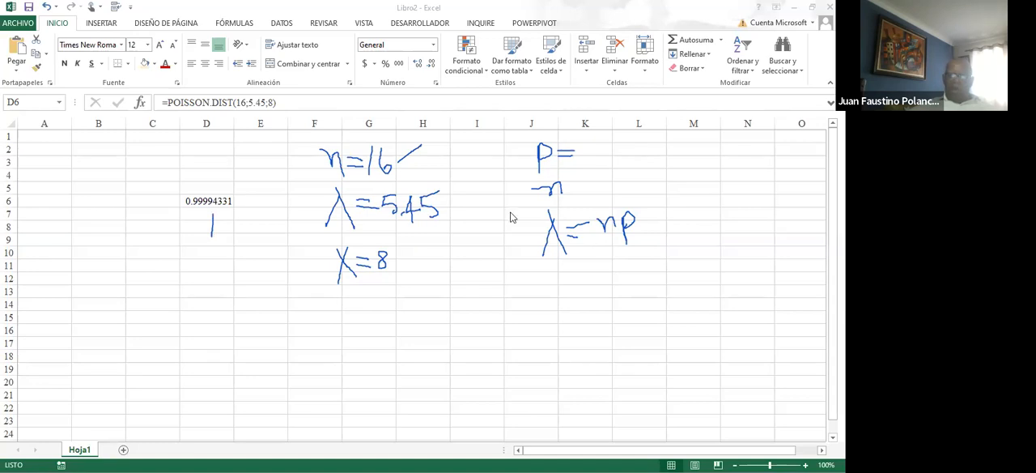
pyautogui.moveTo(440, 199)
pyautogui.mouseDown()
pyautogui.moveTo(510, 220)
pyautogui.moveTo(541, 245)
pyautogui.mouseUp()
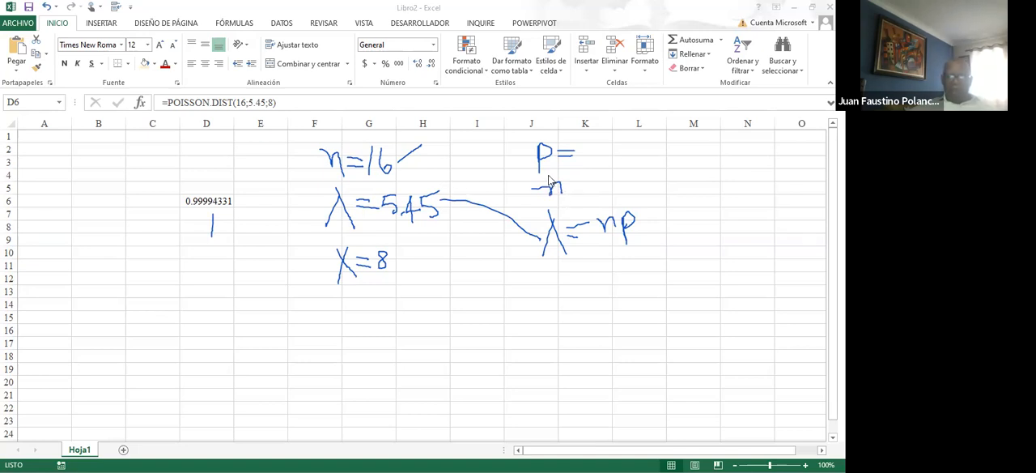
pyautogui.moveTo(550, 175)
pyautogui.mouseDown()
pyautogui.moveTo(550, 199)
pyautogui.moveTo(563, 195)
pyautogui.moveTo(563, 169)
pyautogui.moveTo(566, 195)
pyautogui.moveTo(547, 183)
pyautogui.mouseUp()
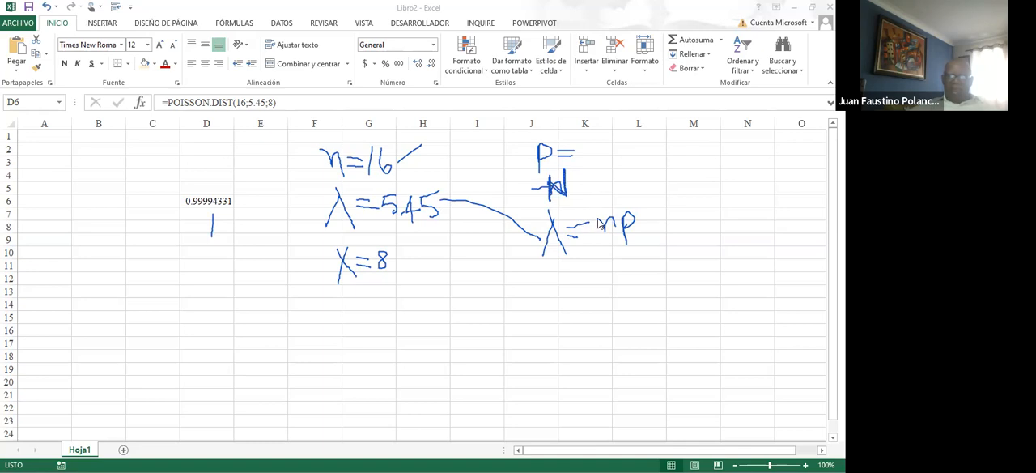
# Rewrite the n in λ=np as a capital N and draw a curved line linking n=16 to X=8
pyautogui.moveTo(600, 220)
pyautogui.mouseDown()
pyautogui.moveTo(604, 241)
pyautogui.moveTo(616, 212)
pyautogui.mouseUp()
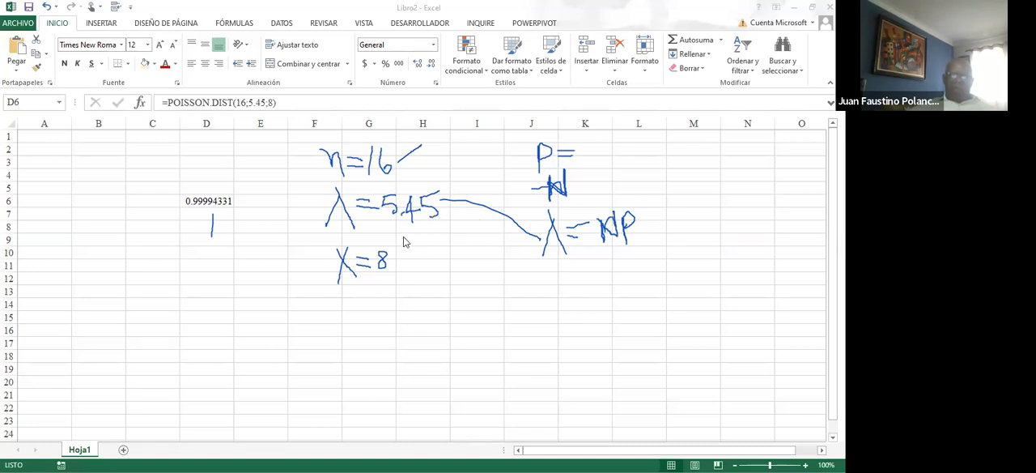
pyautogui.moveTo(311, 164)
pyautogui.mouseDown()
pyautogui.moveTo(294, 181)
pyautogui.moveTo(298, 233)
pyautogui.moveTo(329, 273)
pyautogui.mouseUp()
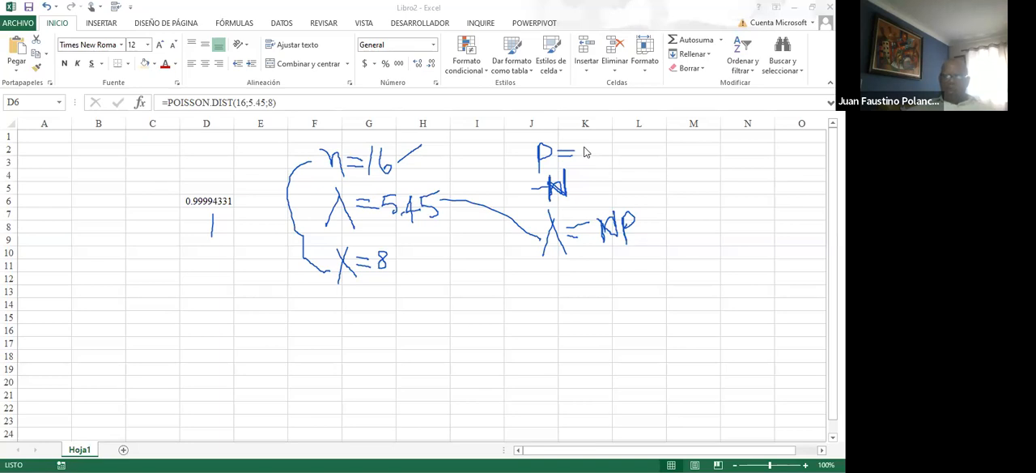
# Complete the handwritten notes as p=0.06 and N=120, and join the two values with a bracket
pyautogui.moveTo(584, 156)
pyautogui.mouseDown()
pyautogui.moveTo(591, 169)
pyautogui.moveTo(602, 148)
pyautogui.moveTo(583, 151)
pyautogui.mouseUp()
pyautogui.moveTo(604, 158)
pyautogui.mouseDown()
pyautogui.moveTo(619, 147)
pyautogui.moveTo(631, 156)
pyautogui.mouseUp()
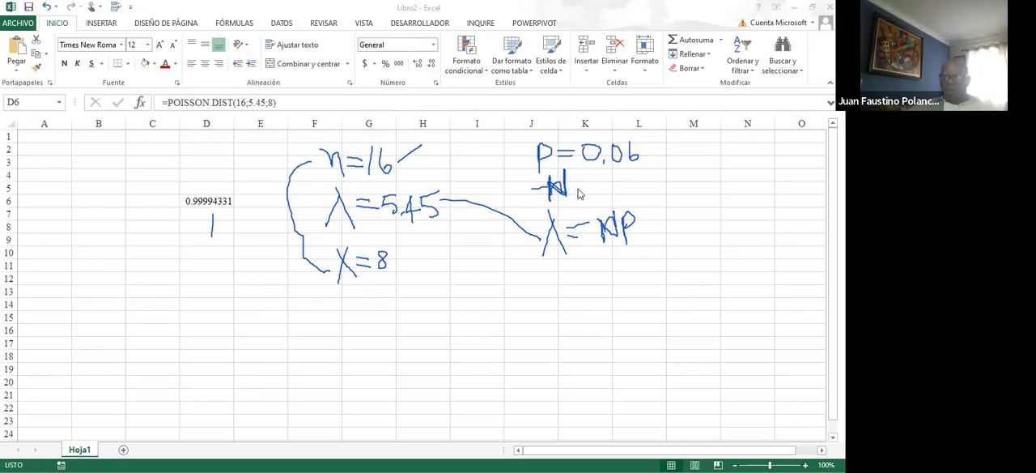
pyautogui.moveTo(585, 188); pyautogui.dragTo(597, 184)
pyautogui.moveTo(610, 179)
pyautogui.mouseDown()
pyautogui.moveTo(612, 194)
pyautogui.moveTo(642, 196)
pyautogui.moveTo(636, 182)
pyautogui.mouseUp()
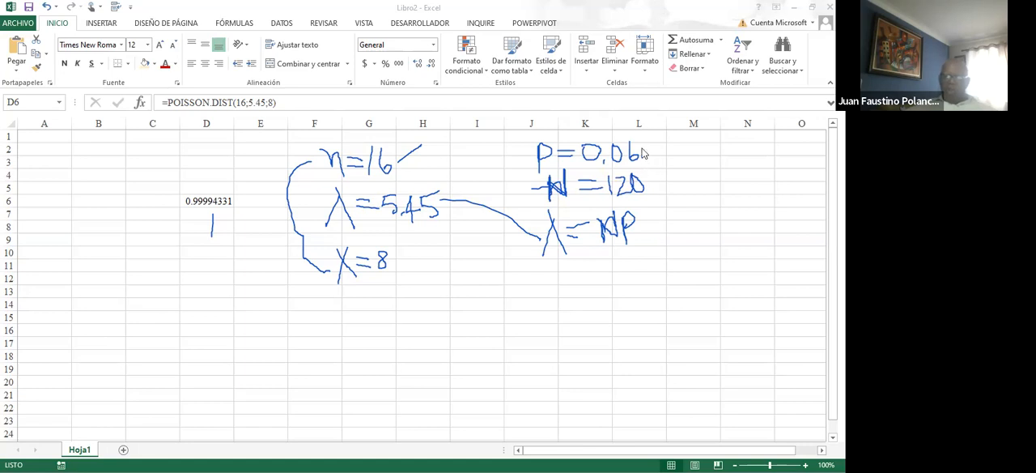
pyautogui.moveTo(643, 152)
pyautogui.mouseDown()
pyautogui.moveTo(663, 185)
pyautogui.moveTo(649, 187)
pyautogui.moveTo(662, 184)
pyautogui.mouseUp()
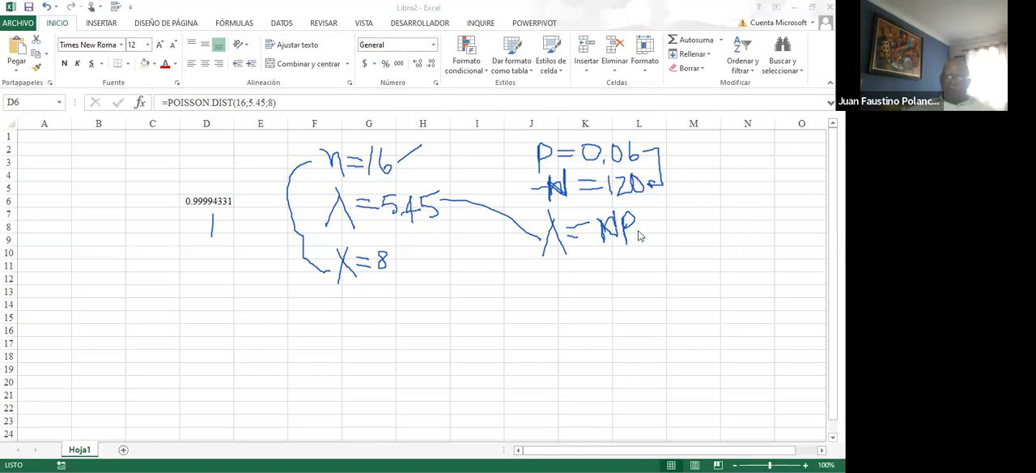
# Handwrite =7.2 after λ=NP
pyautogui.moveTo(641, 229); pyautogui.dragTo(653, 222)
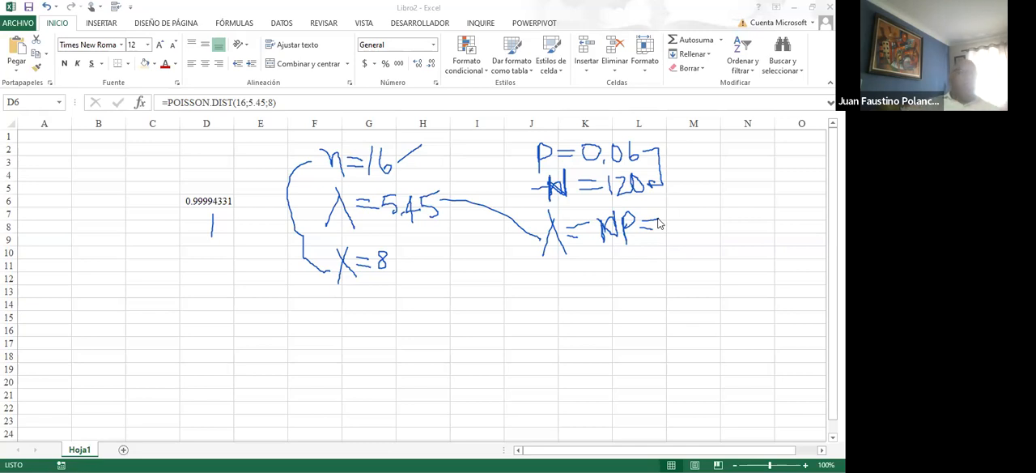
pyautogui.moveTo(668, 215)
pyautogui.mouseDown()
pyautogui.moveTo(680, 210)
pyautogui.moveTo(679, 233)
pyautogui.moveTo(688, 220)
pyautogui.mouseUp()
pyautogui.click(688, 228)
pyautogui.moveTo(694, 216); pyautogui.dragTo(709, 233)
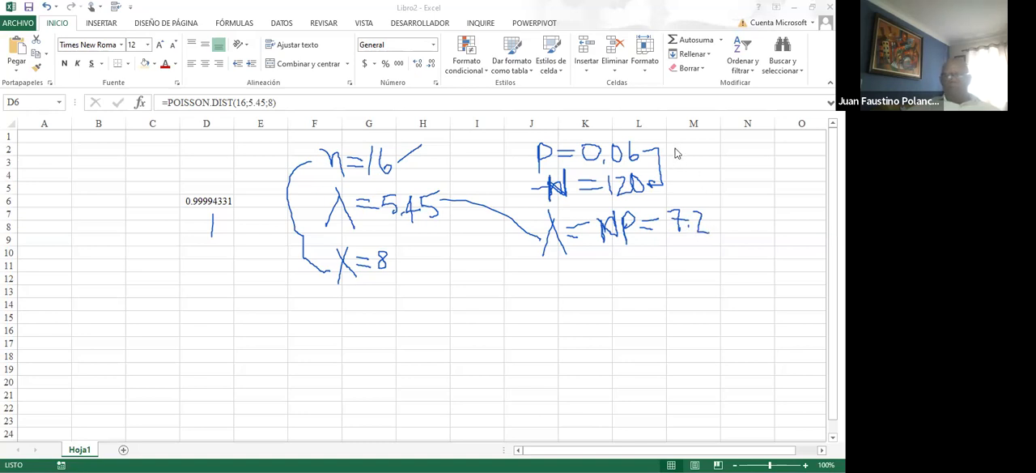
# Draw large outer brackets beside the p, N, λ notes in column M and the n, λ, X notes in columns E to G
pyautogui.moveTo(675, 139)
pyautogui.mouseDown()
pyautogui.moveTo(688, 139)
pyautogui.moveTo(728, 249)
pyautogui.moveTo(707, 253)
pyautogui.mouseUp()
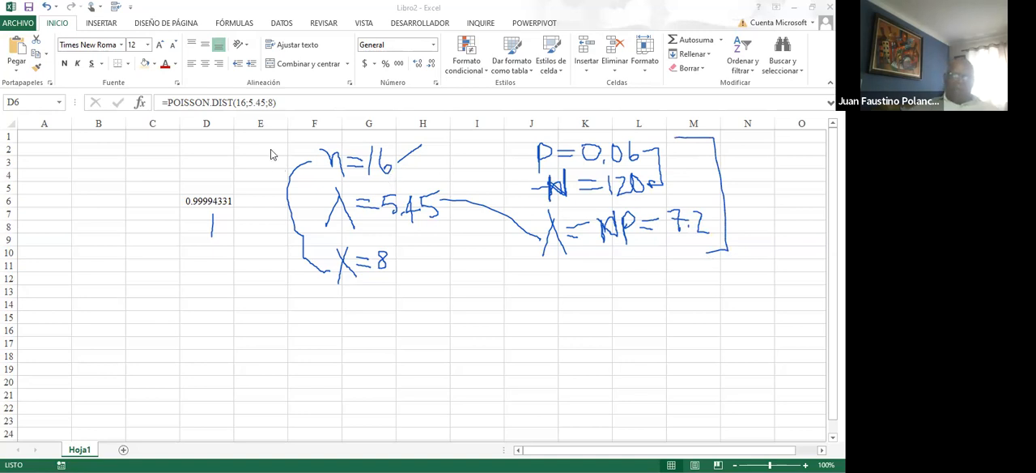
pyautogui.moveTo(272, 148)
pyautogui.mouseDown()
pyautogui.moveTo(314, 138)
pyautogui.moveTo(269, 182)
pyautogui.moveTo(290, 276)
pyautogui.mouseUp()
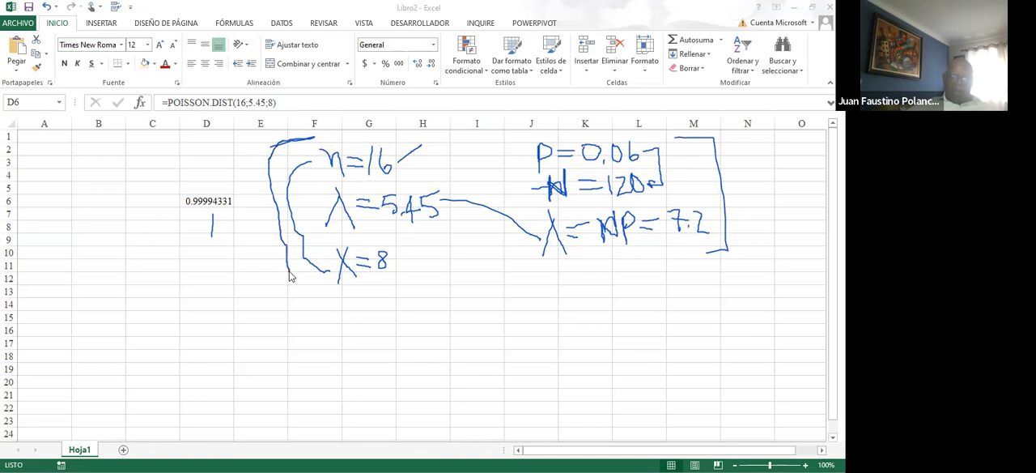
pyautogui.moveTo(290, 275)
pyautogui.mouseDown()
pyautogui.moveTo(294, 296)
pyautogui.moveTo(359, 289)
pyautogui.mouseUp()
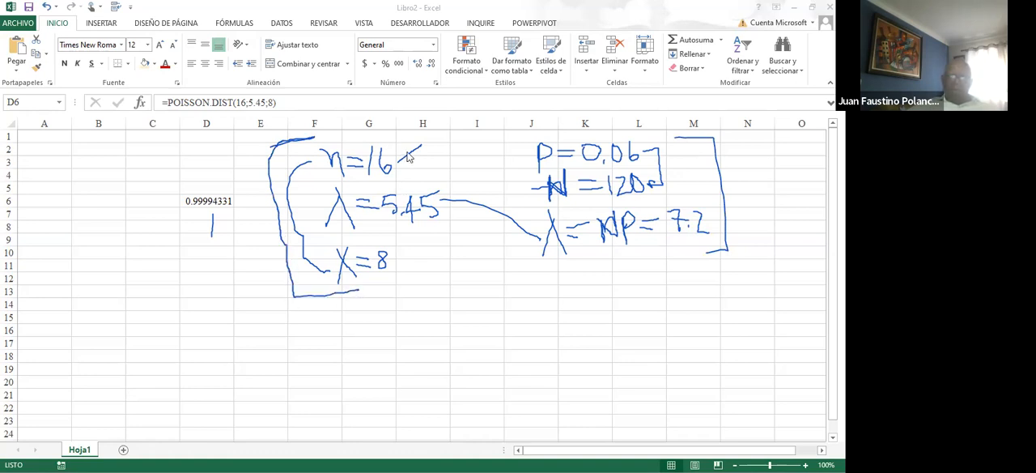
# Add a second tick stroke at n=16 and a dash after X=8, and circle 5.45 with a line linking it to 7.2
pyautogui.moveTo(397, 170); pyautogui.dragTo(436, 139)
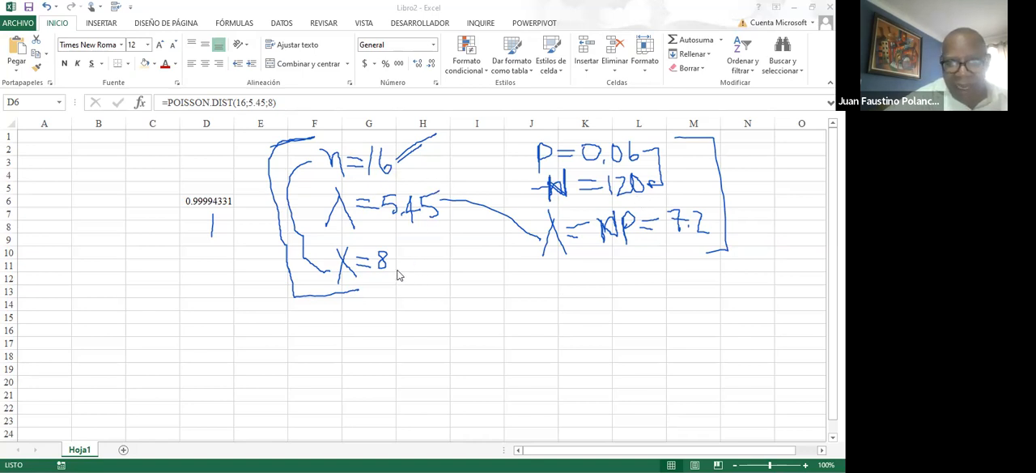
pyautogui.moveTo(393, 267); pyautogui.dragTo(441, 268)
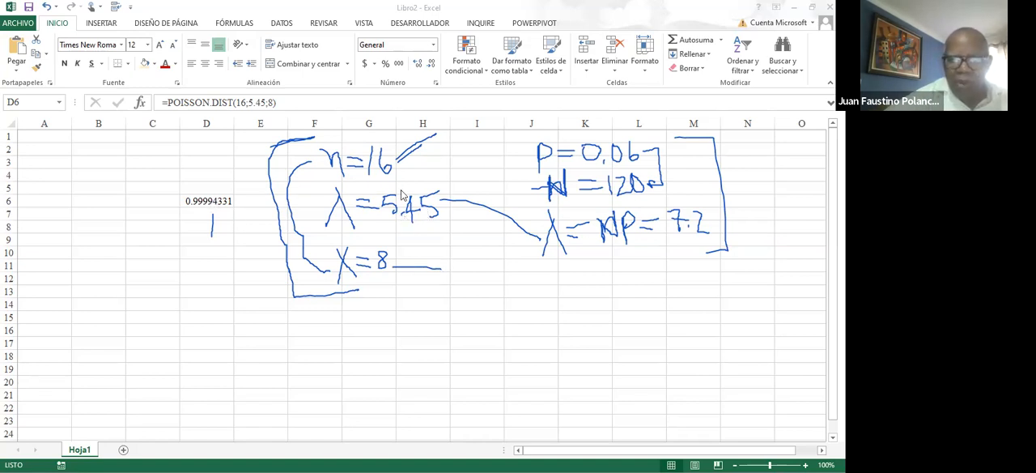
pyautogui.moveTo(390, 186)
pyautogui.mouseDown()
pyautogui.moveTo(379, 208)
pyautogui.moveTo(404, 235)
pyautogui.moveTo(450, 199)
pyautogui.moveTo(386, 188)
pyautogui.mouseUp()
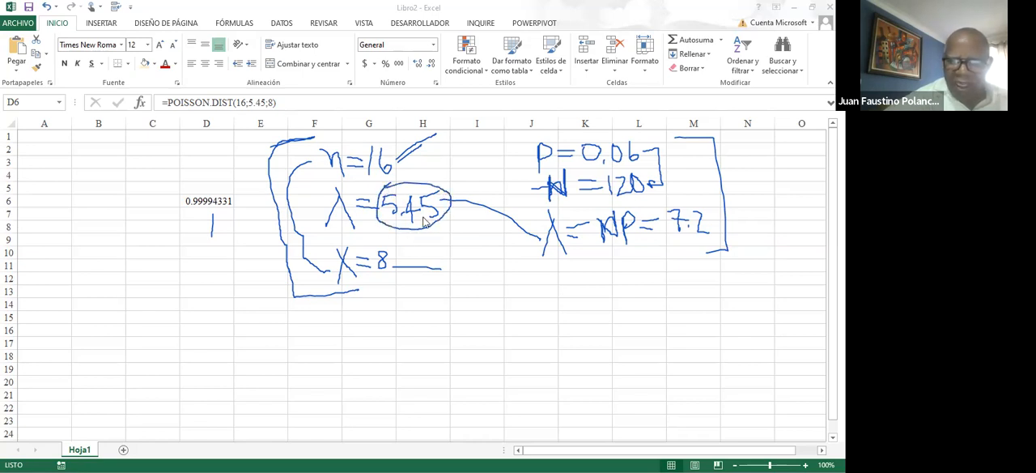
pyautogui.moveTo(434, 229)
pyautogui.mouseDown()
pyautogui.moveTo(552, 280)
pyautogui.moveTo(694, 239)
pyautogui.mouseUp()
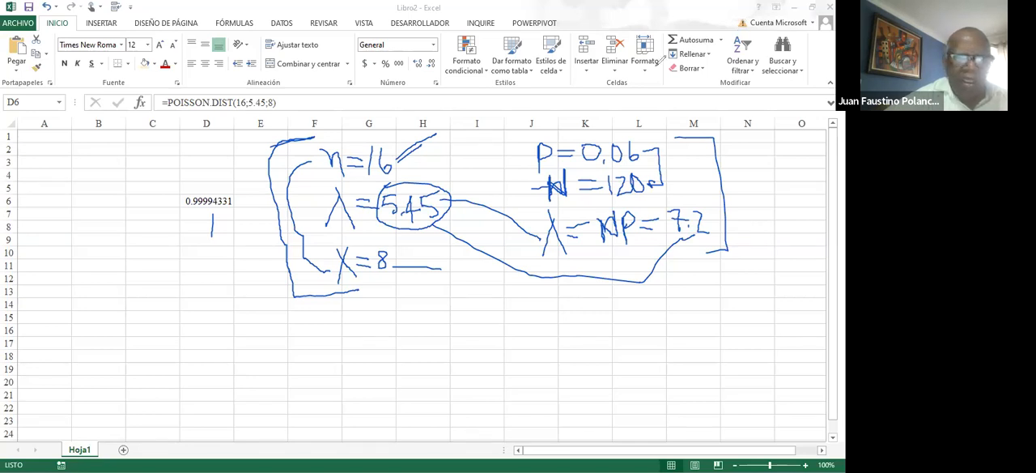
# Change the media argument of the POISSON.DIST formula in D6 to 7.2
pyautogui.doubleClick(207, 209)
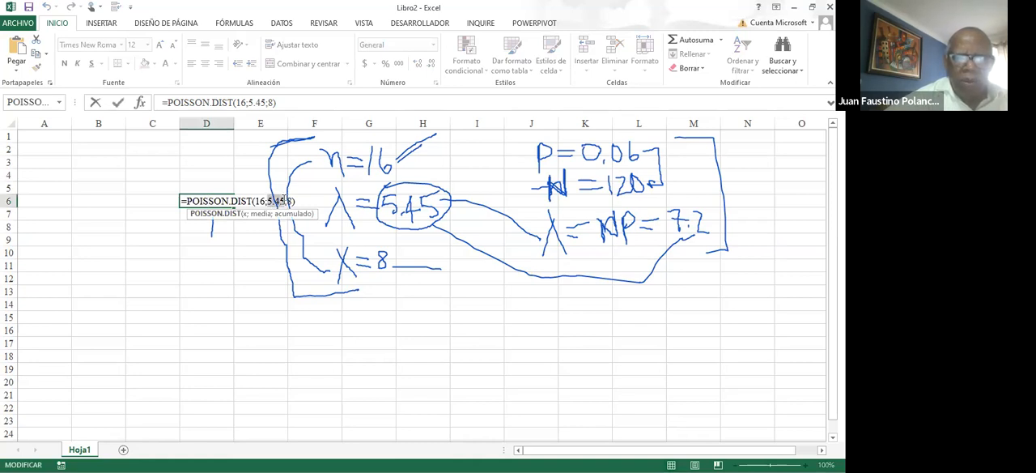
pyautogui.click(285, 201)
pyautogui.write('7')
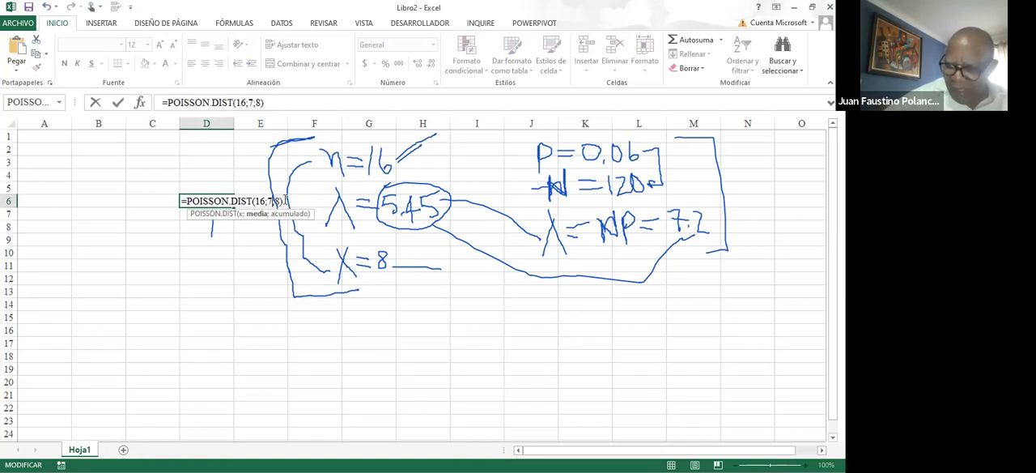
pyautogui.write('.')
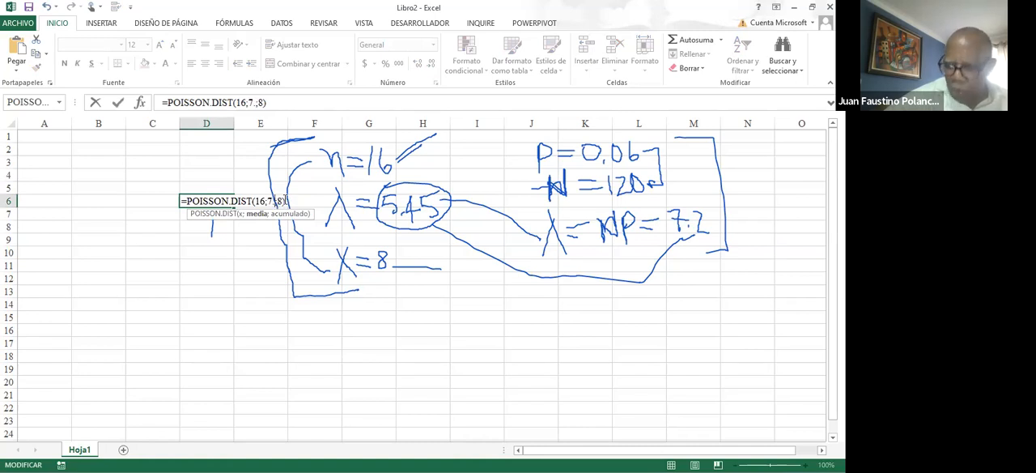
pyautogui.write('2')
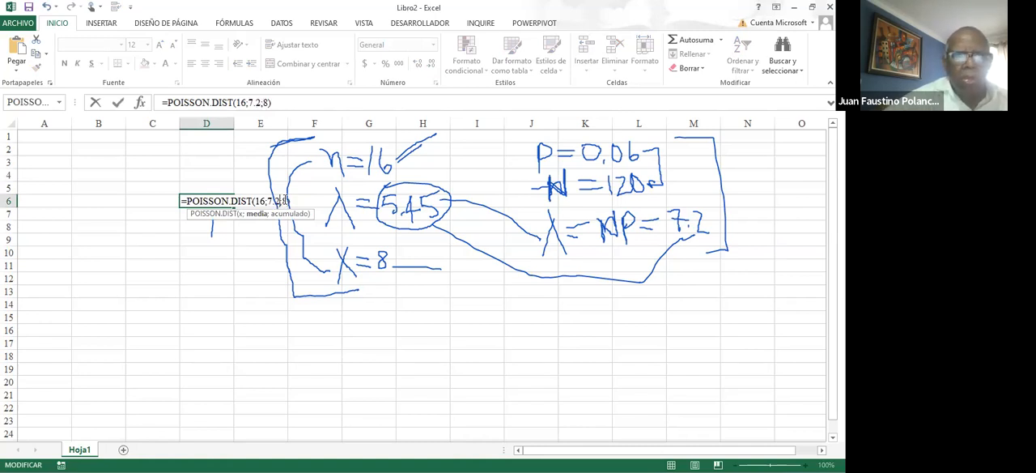
pyautogui.press('Return')
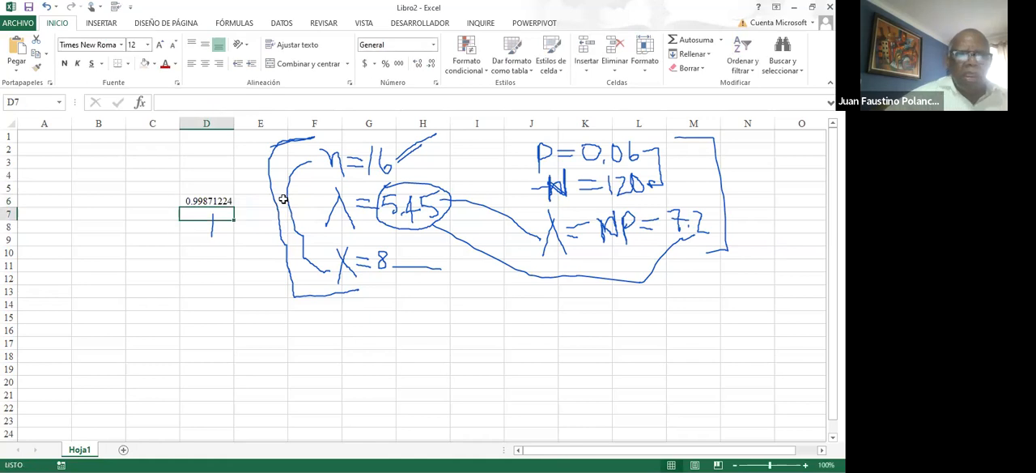
# Compare the arguments of the POISSON.DIST formula in D6 with the handwritten n=16, X=8 and λ=7.2
pyautogui.click(210, 199)
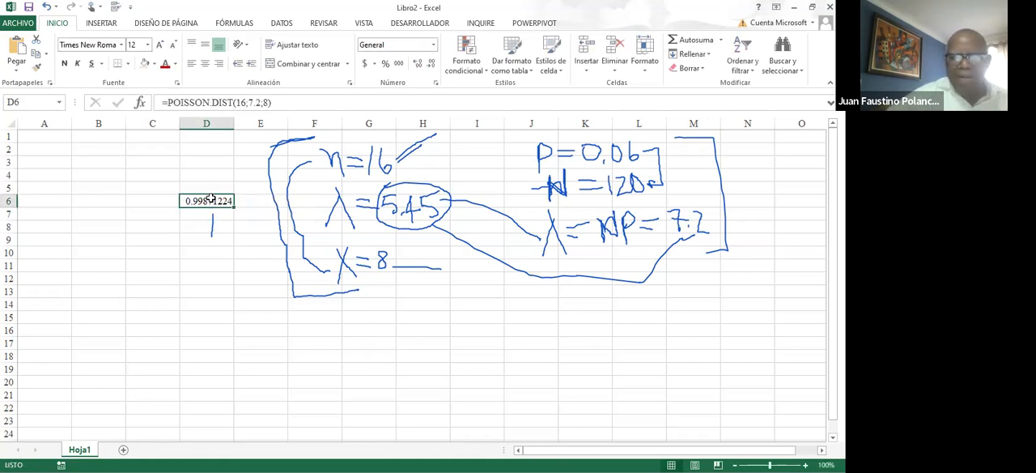
pyautogui.click(381, 162)
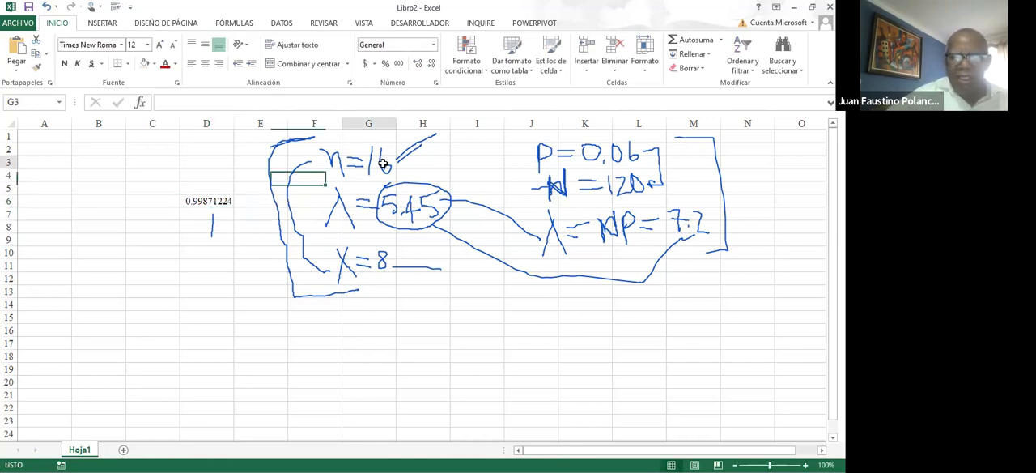
pyautogui.click(376, 262)
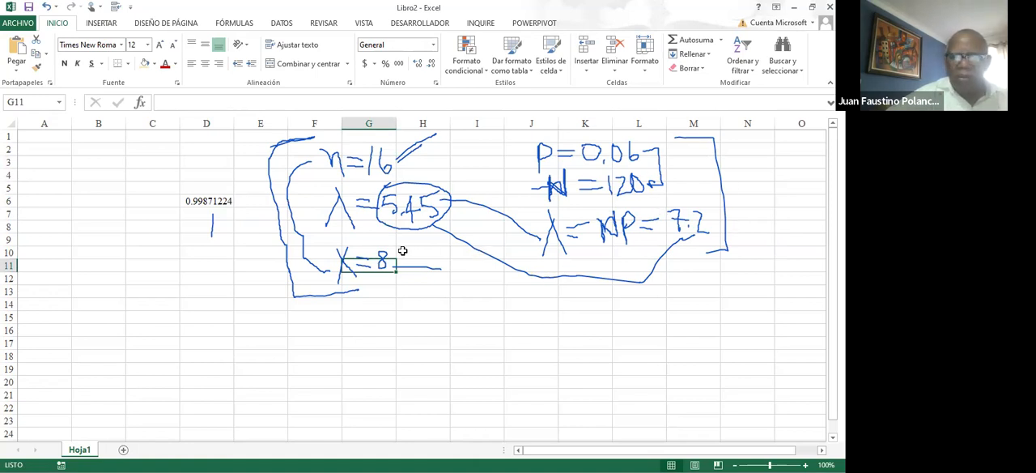
pyautogui.doubleClick(685, 227)
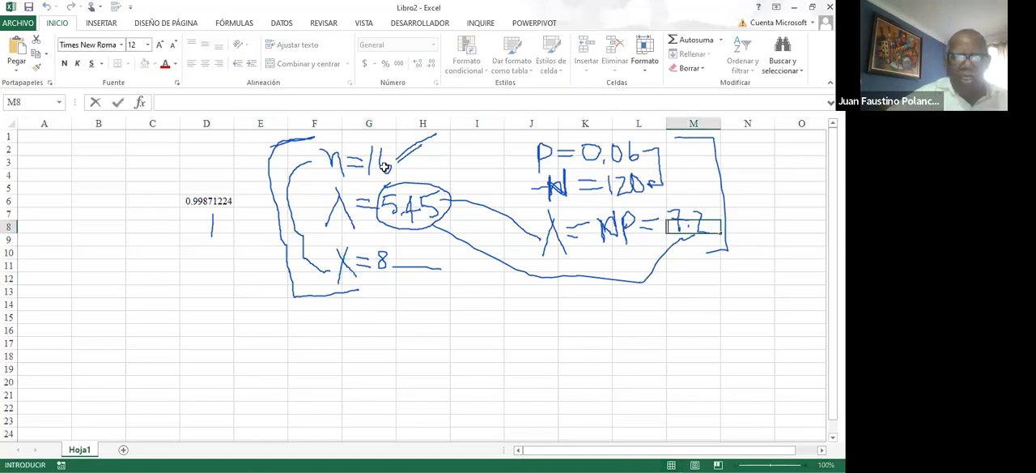
pyautogui.click(386, 166)
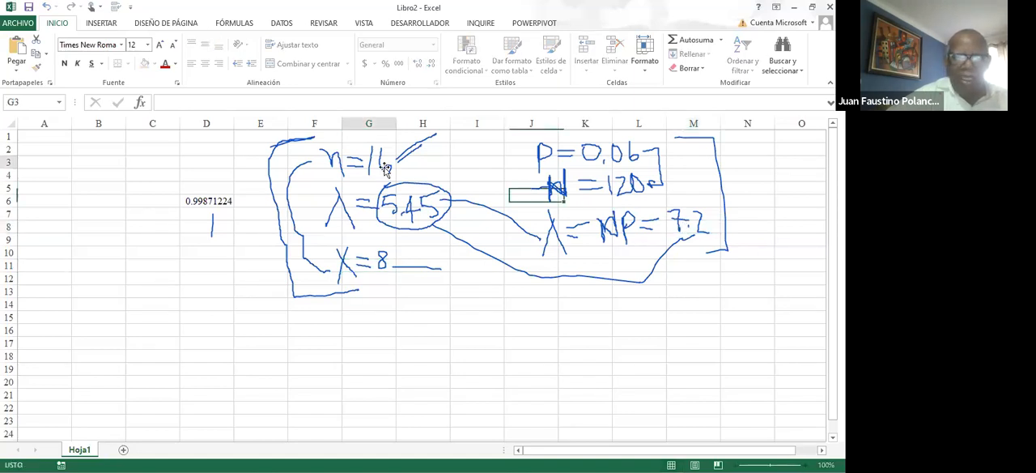
pyautogui.click(385, 263)
pyautogui.click(171, 218)
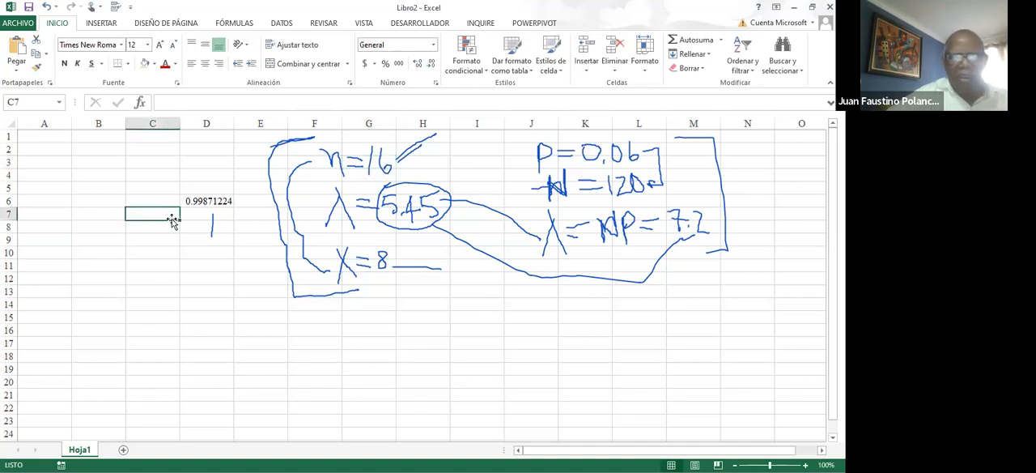
pyautogui.click(204, 200)
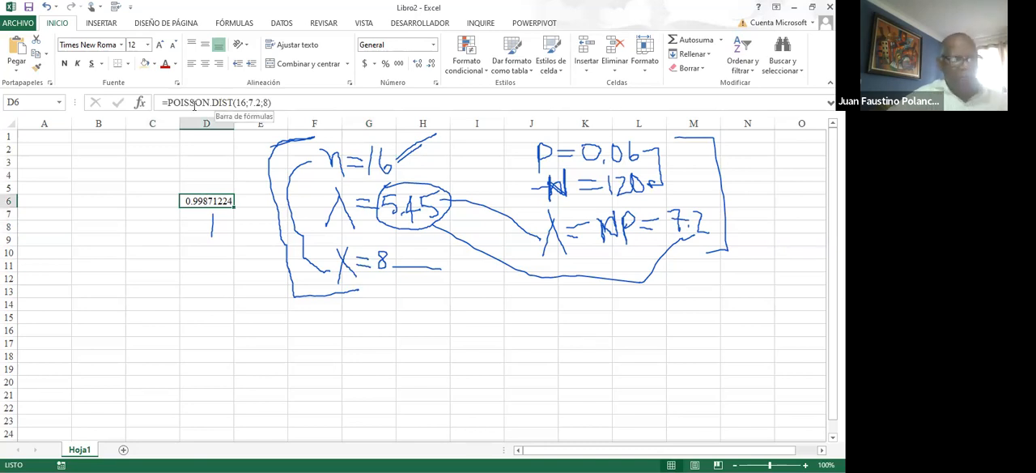
pyautogui.click(194, 103)
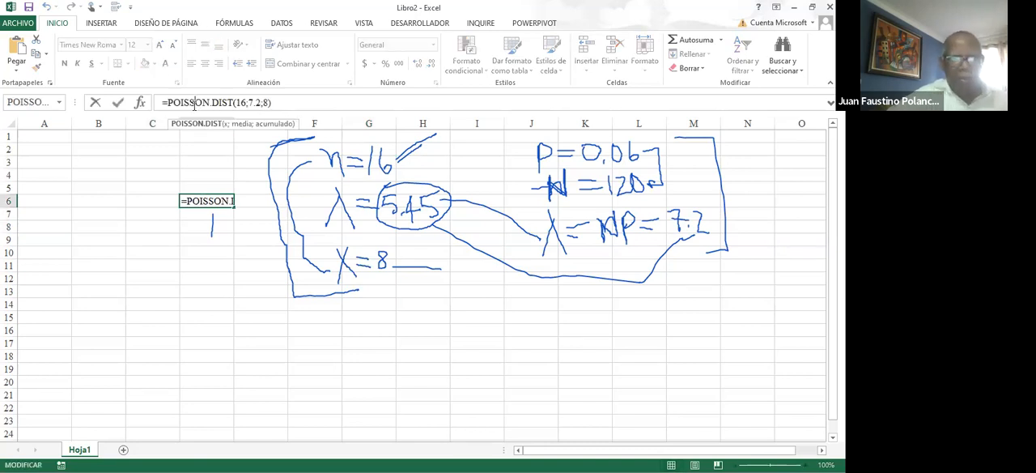
# Start inserting a function in D11 and activate the list of all functions
pyautogui.click(223, 260)
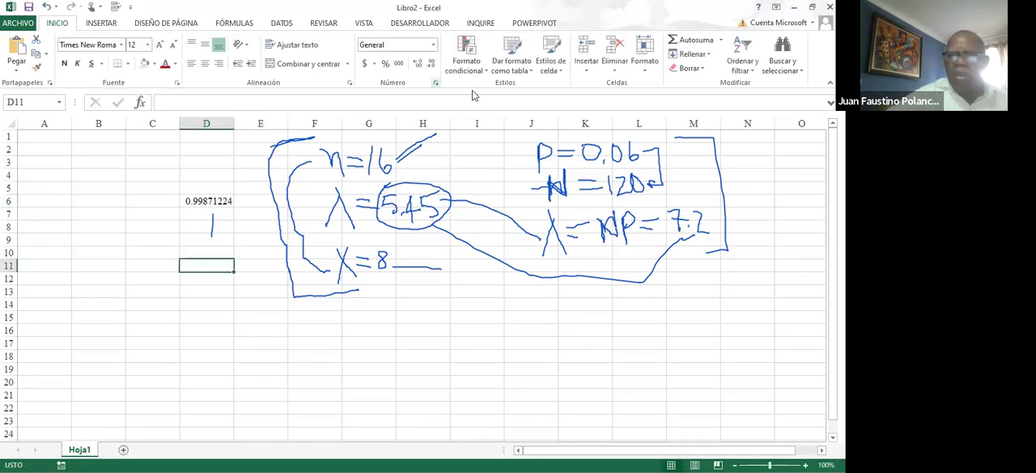
pyautogui.click(720, 40)
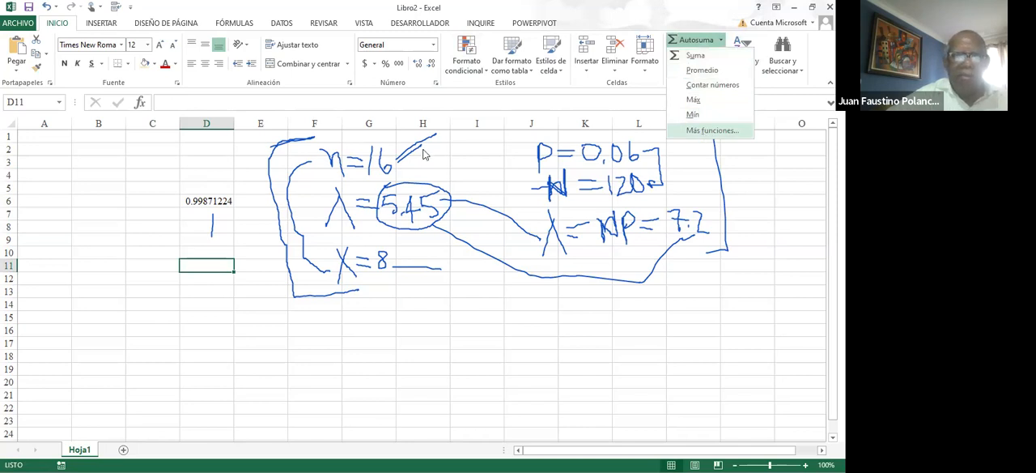
pyautogui.click(704, 133)
pyautogui.click(258, 217)
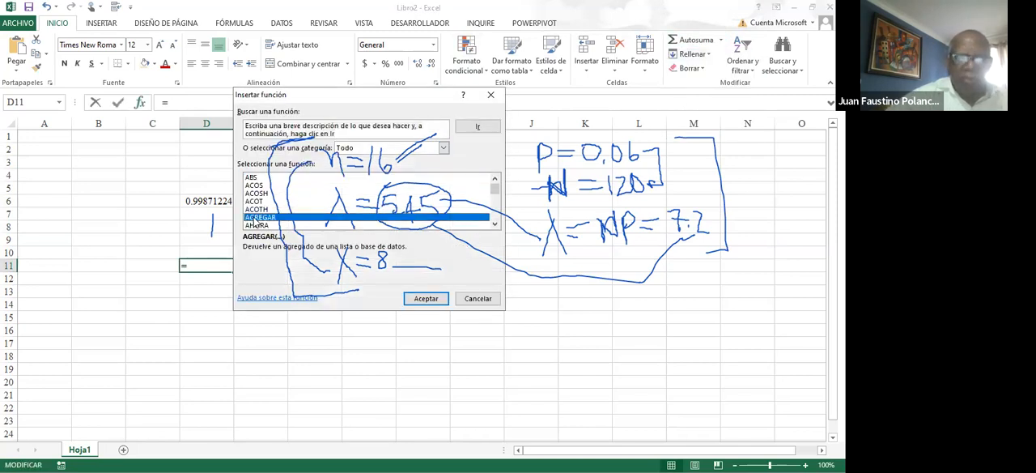
pyautogui.press('b')
pyautogui.press('i')
pyautogui.press('n')
pyautogui.press('o')
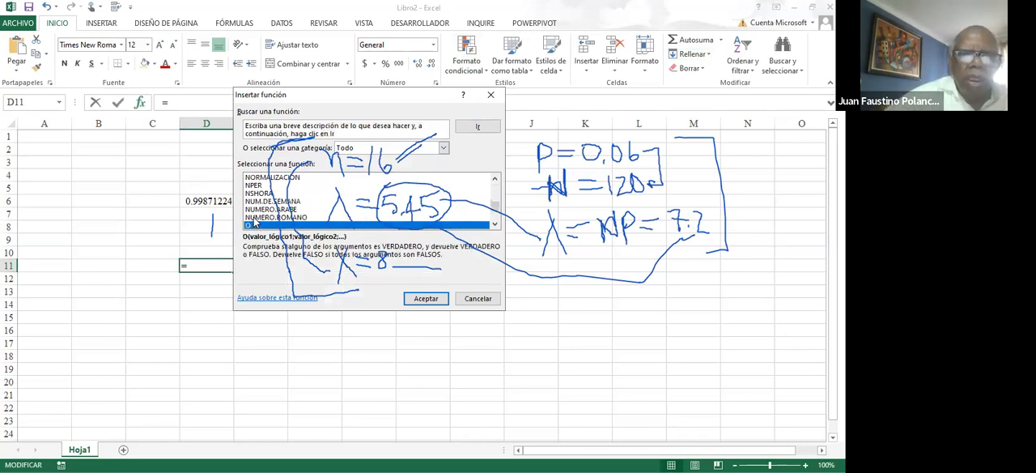
pyautogui.press('i')
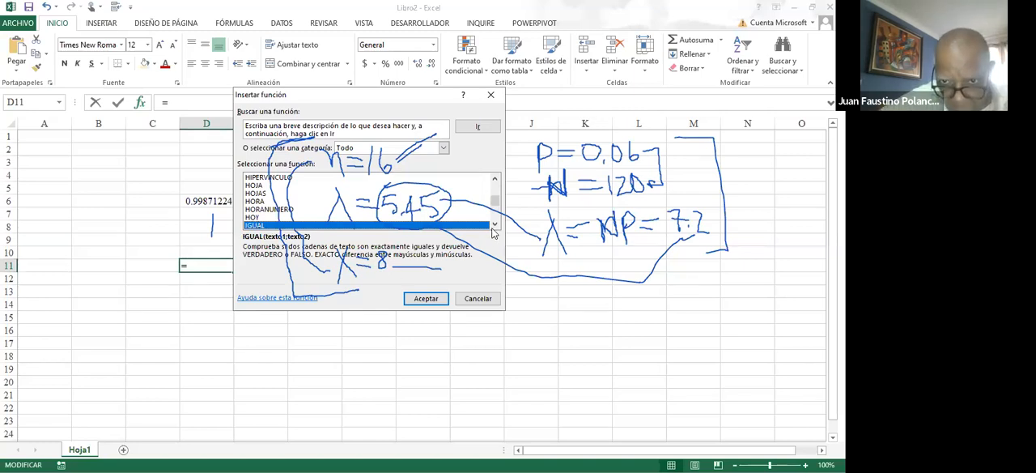
pyautogui.doubleClick(495, 226)
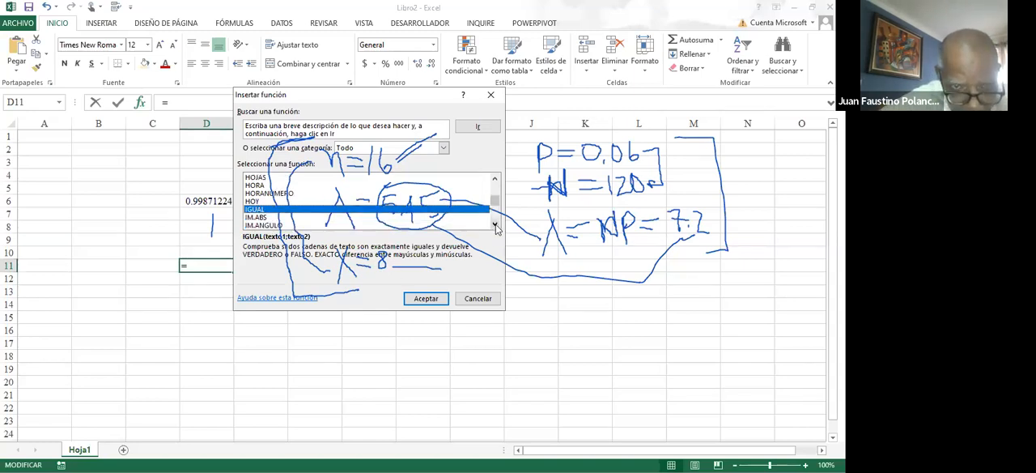
# Find BINOM.CRIT in the list of all functions and choose it for cell D11
pyautogui.press('b')
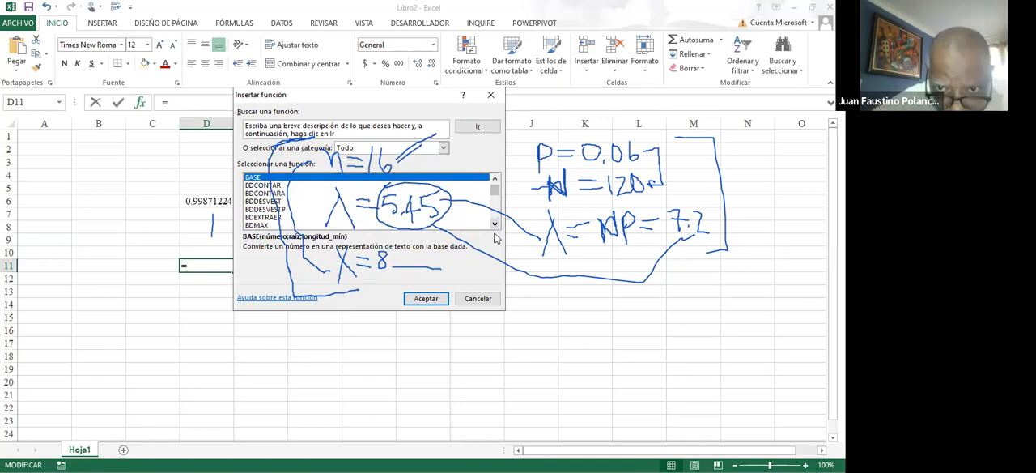
pyautogui.click(495, 226)
pyautogui.click(495, 225)
pyautogui.click(496, 226)
pyautogui.doubleClick(496, 226)
pyautogui.tripleClick(496, 225)
pyautogui.tripleClick(496, 226)
pyautogui.doubleClick(497, 226)
pyautogui.doubleClick(497, 226)
pyautogui.click(496, 226)
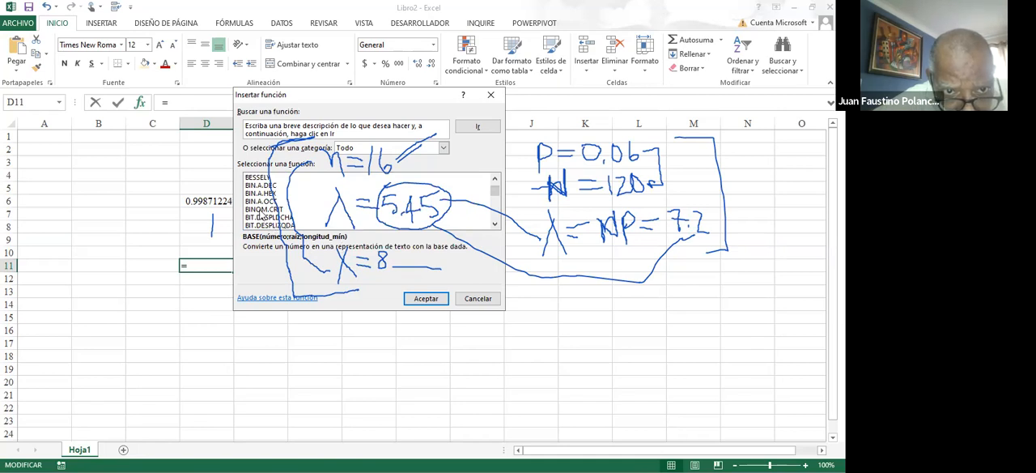
pyautogui.click(262, 209)
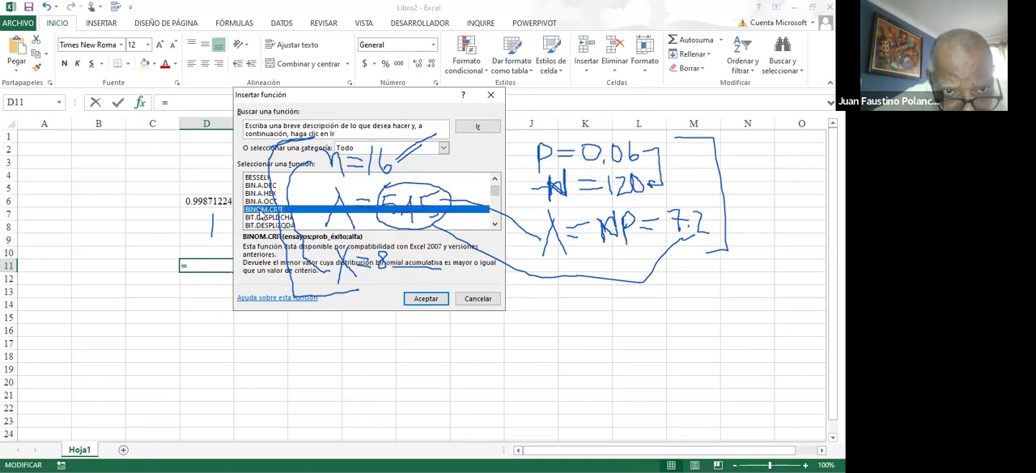
pyautogui.click(416, 298)
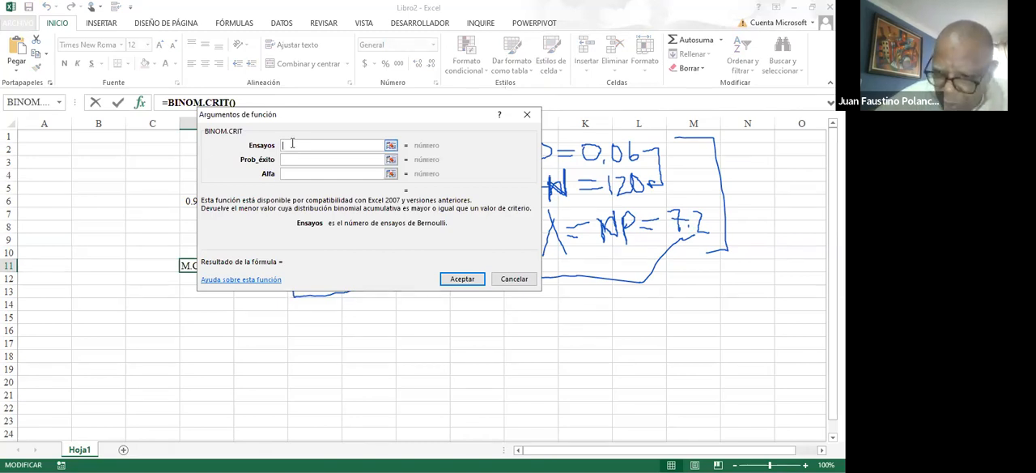
# Enter the BINOM.CRIT arguments in D11 with Ensayos 16, Prob_éxito .06 and Alfa 4
pyautogui.write('16')
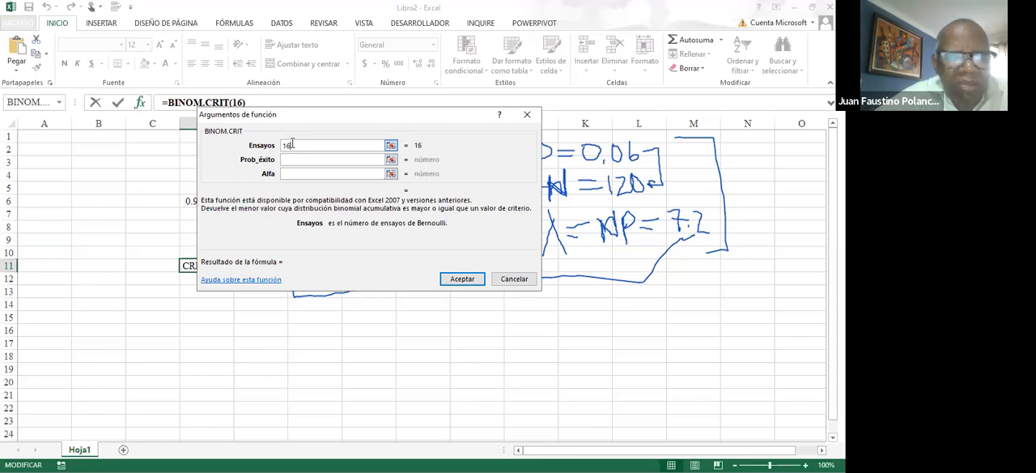
pyautogui.click(291, 160)
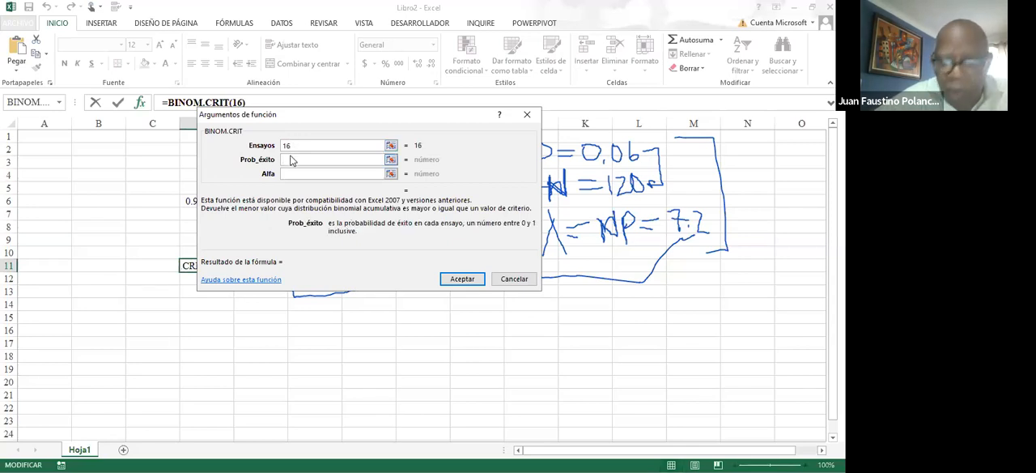
pyautogui.write(',')
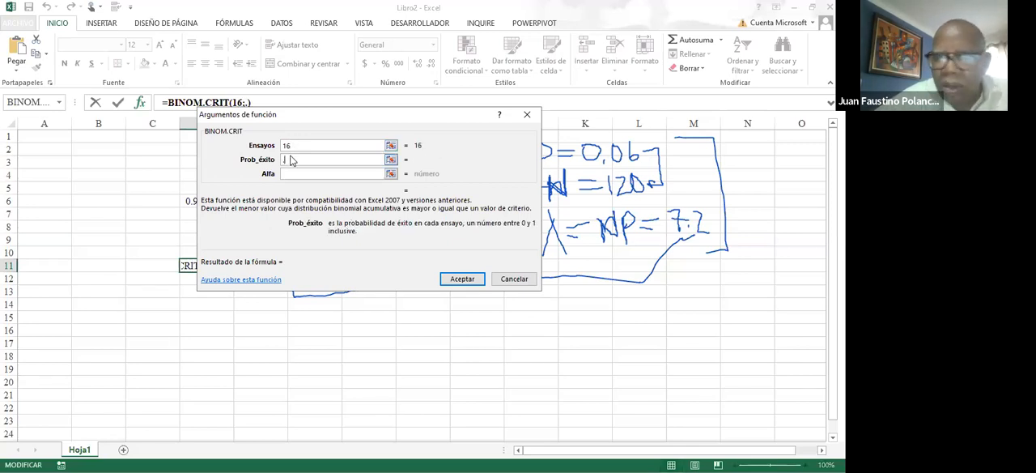
pyautogui.write('0')
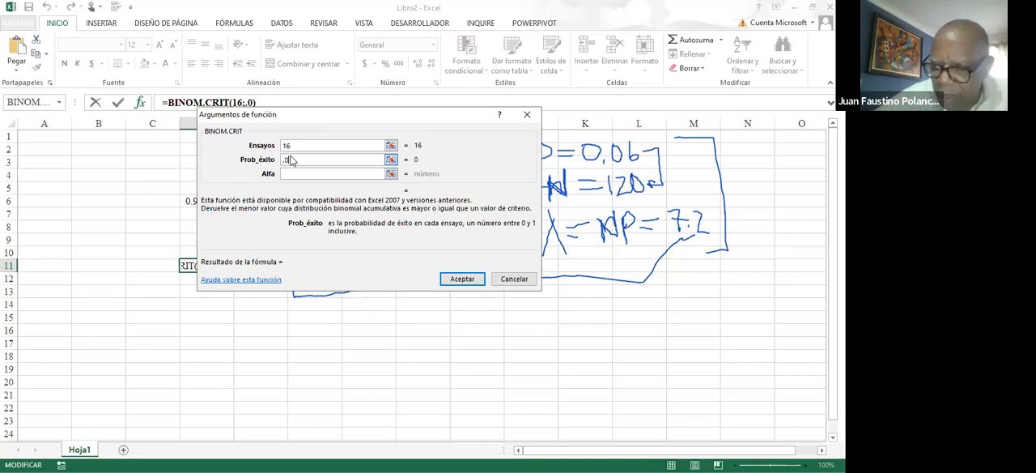
pyautogui.write('6')
pyautogui.click(289, 173)
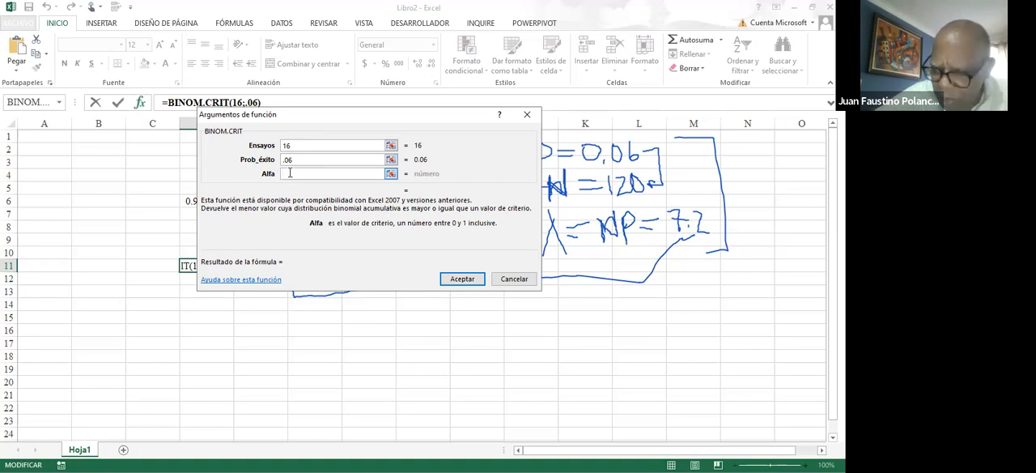
pyautogui.write('4')
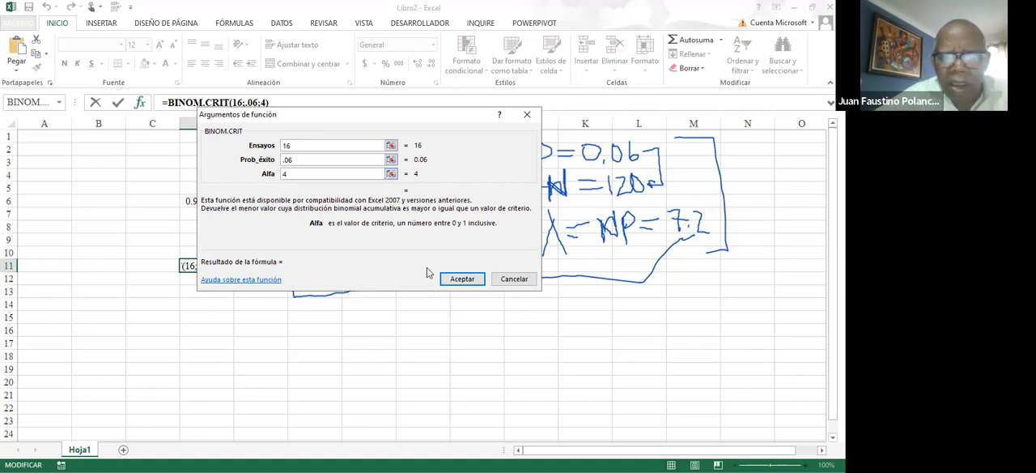
pyautogui.click(456, 279)
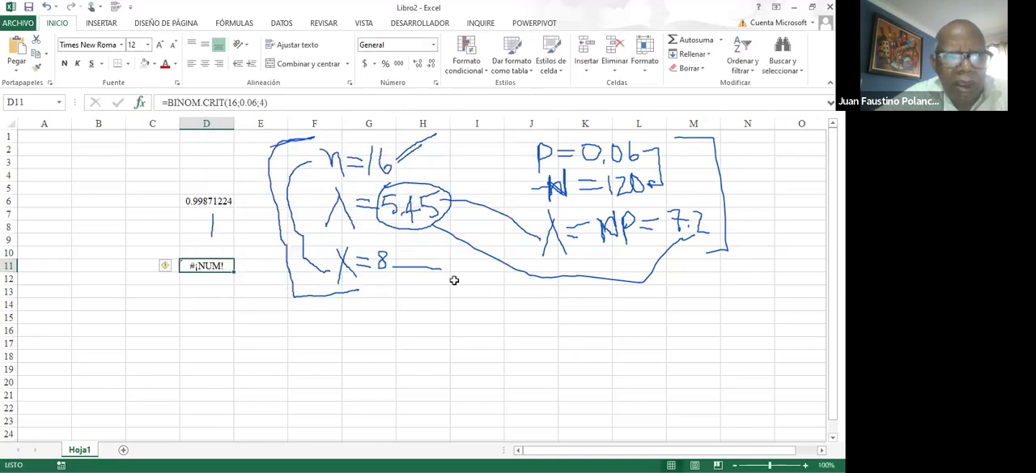
# Change the alfa argument of the BINOM.CRIT formula in D11 to 20
pyautogui.click(260, 102)
pyautogui.moveTo(261, 104); pyautogui.dragTo(266, 104)
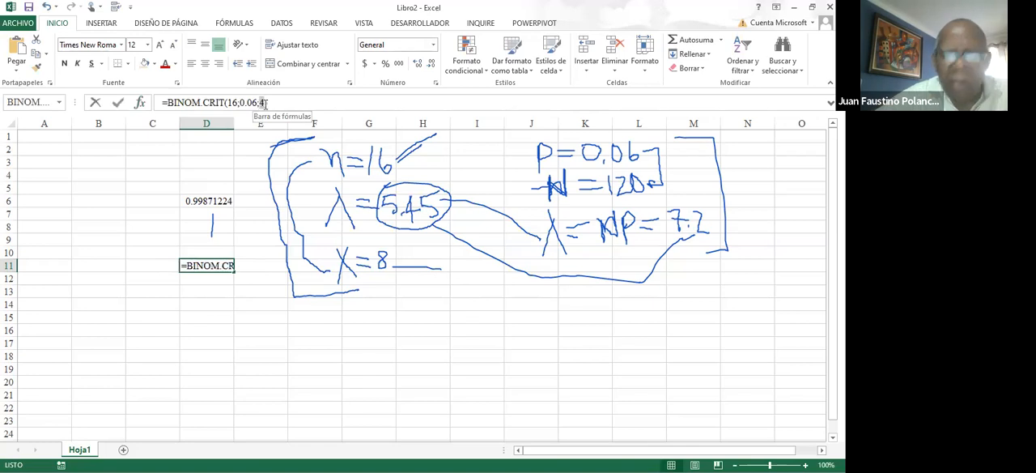
pyautogui.write('20)')
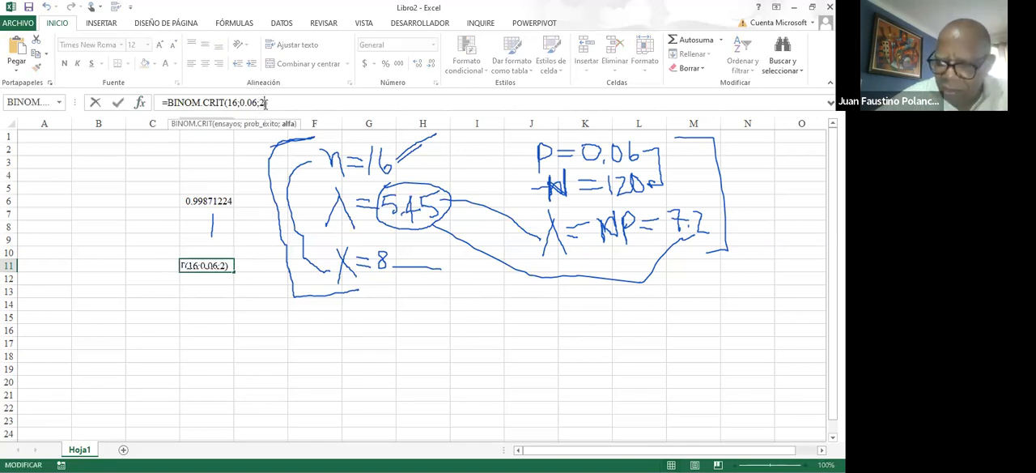
pyautogui.press('Return')
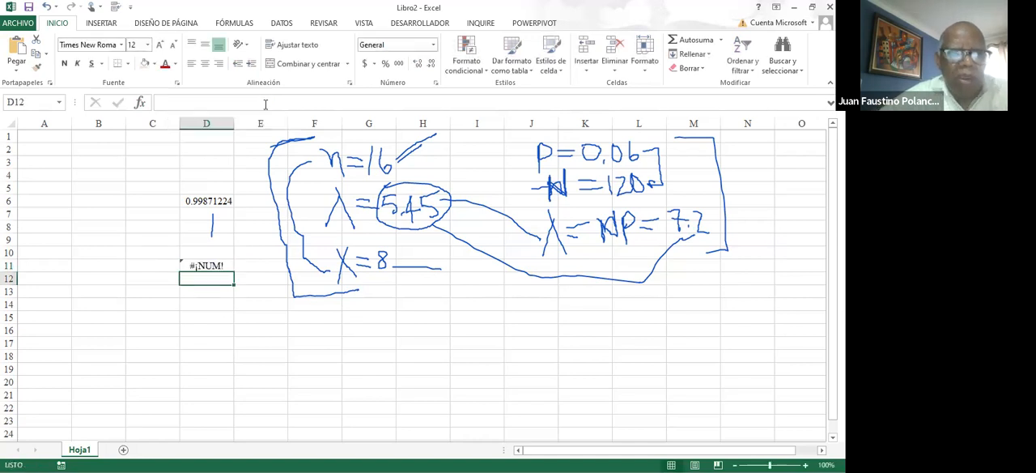
# Change the success probability in the BINOM.CRIT formula in D11 to 0.26 and reselect the cell
pyautogui.click(213, 260)
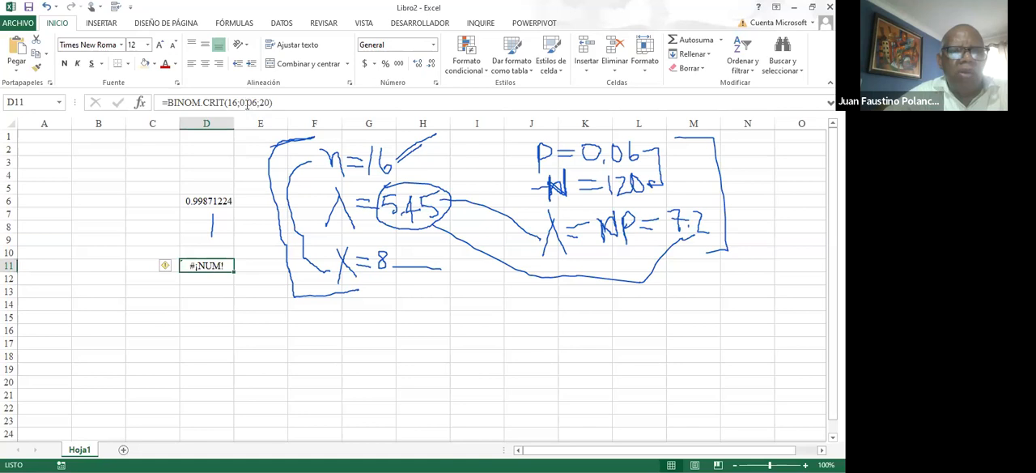
pyautogui.click(249, 102)
pyautogui.press('BackSpace')
pyautogui.write('2')
pyautogui.press('Return')
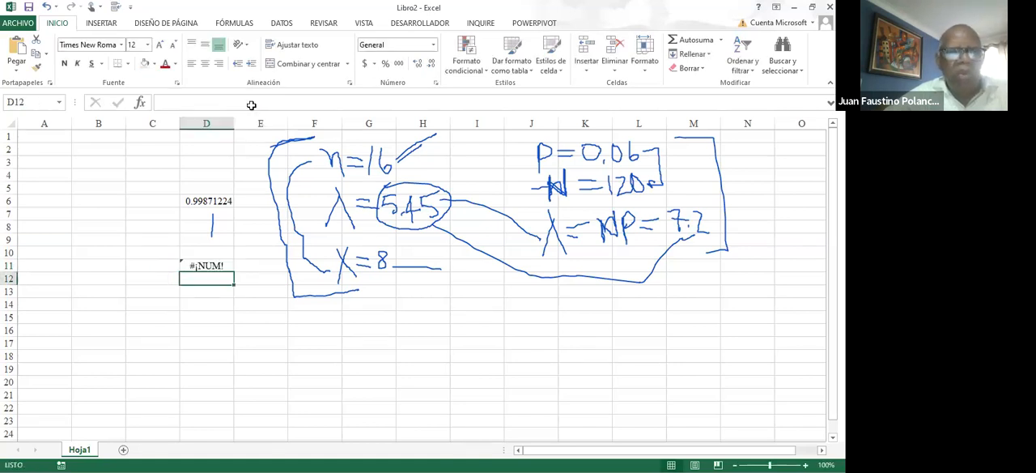
pyautogui.click(201, 266)
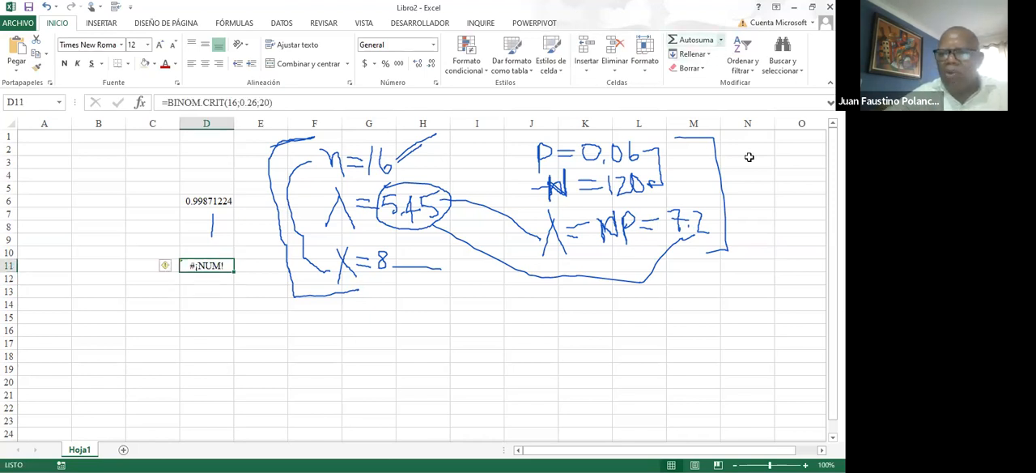
pyautogui.click(696, 419)
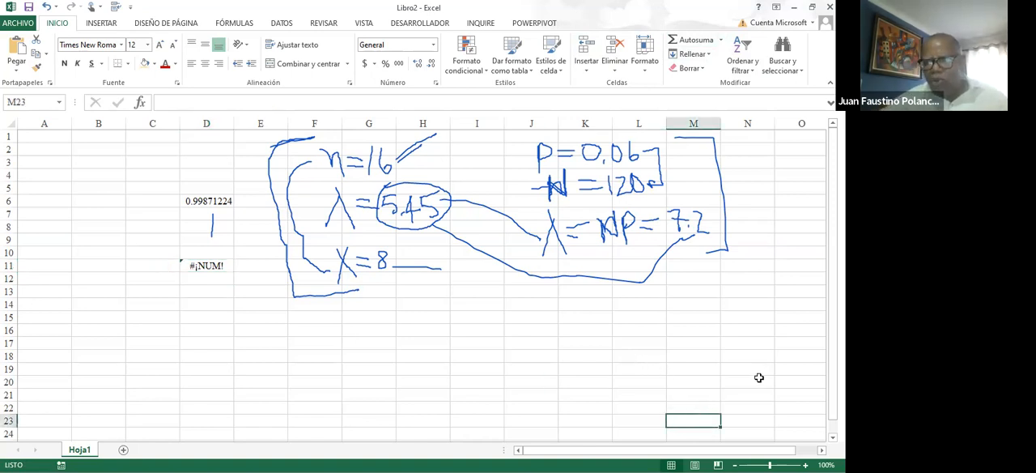
pyautogui.click(720, 41)
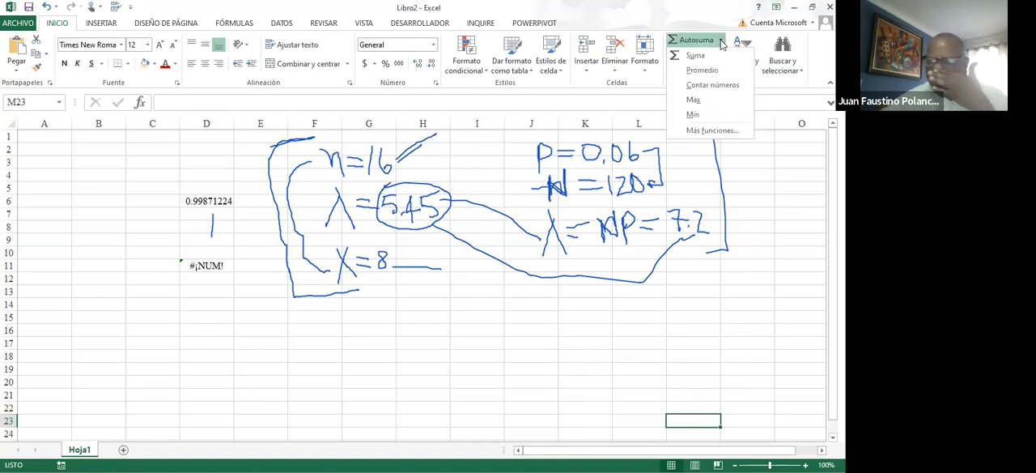
pyautogui.click(700, 131)
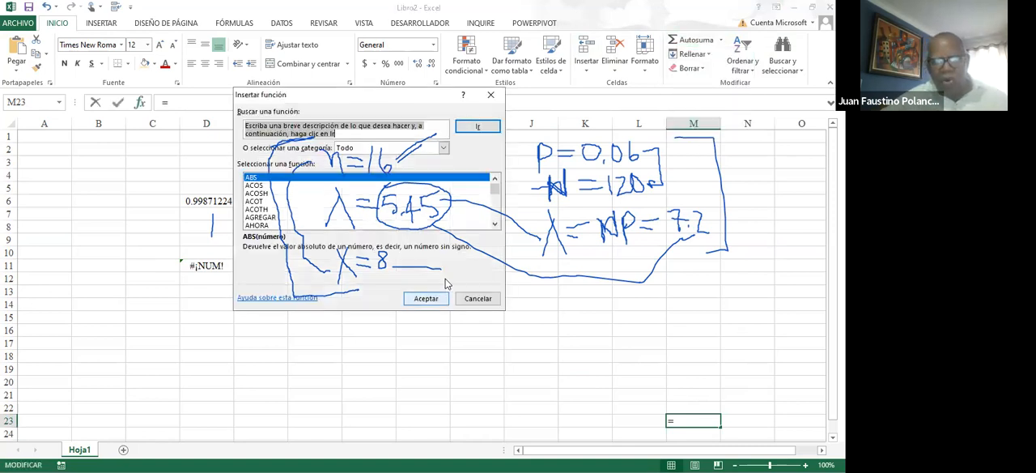
pyautogui.click(492, 96)
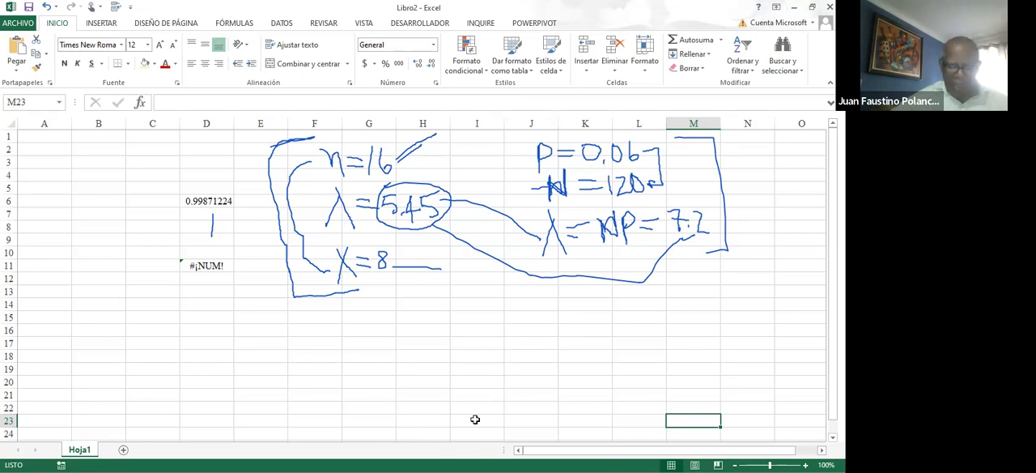
pyautogui.click(457, 342)
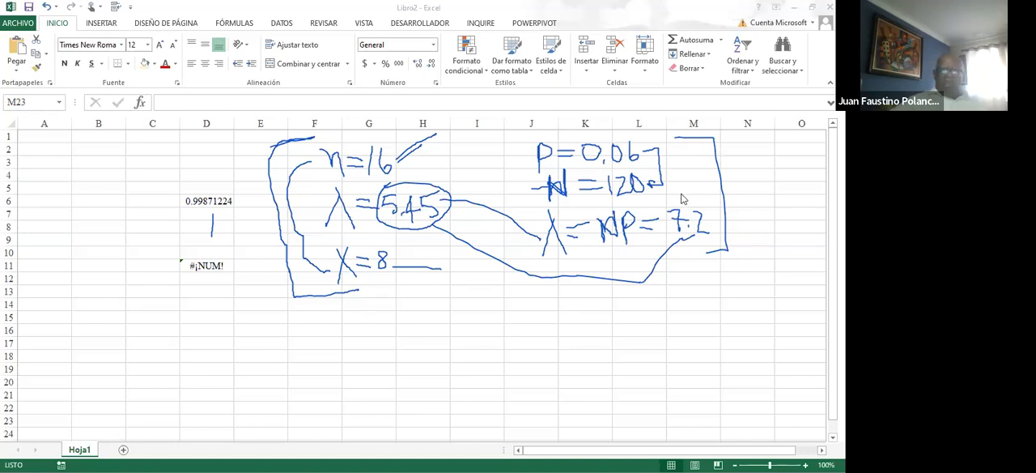
pyautogui.click(646, 230)
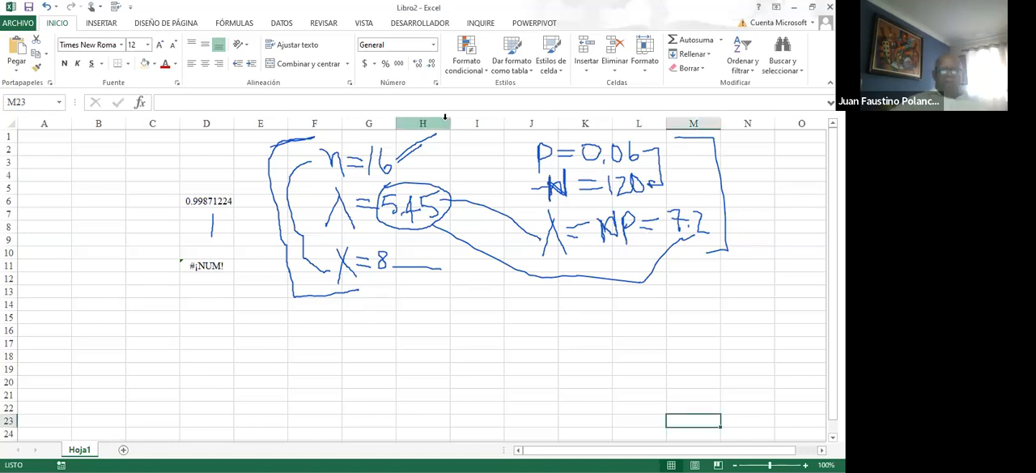